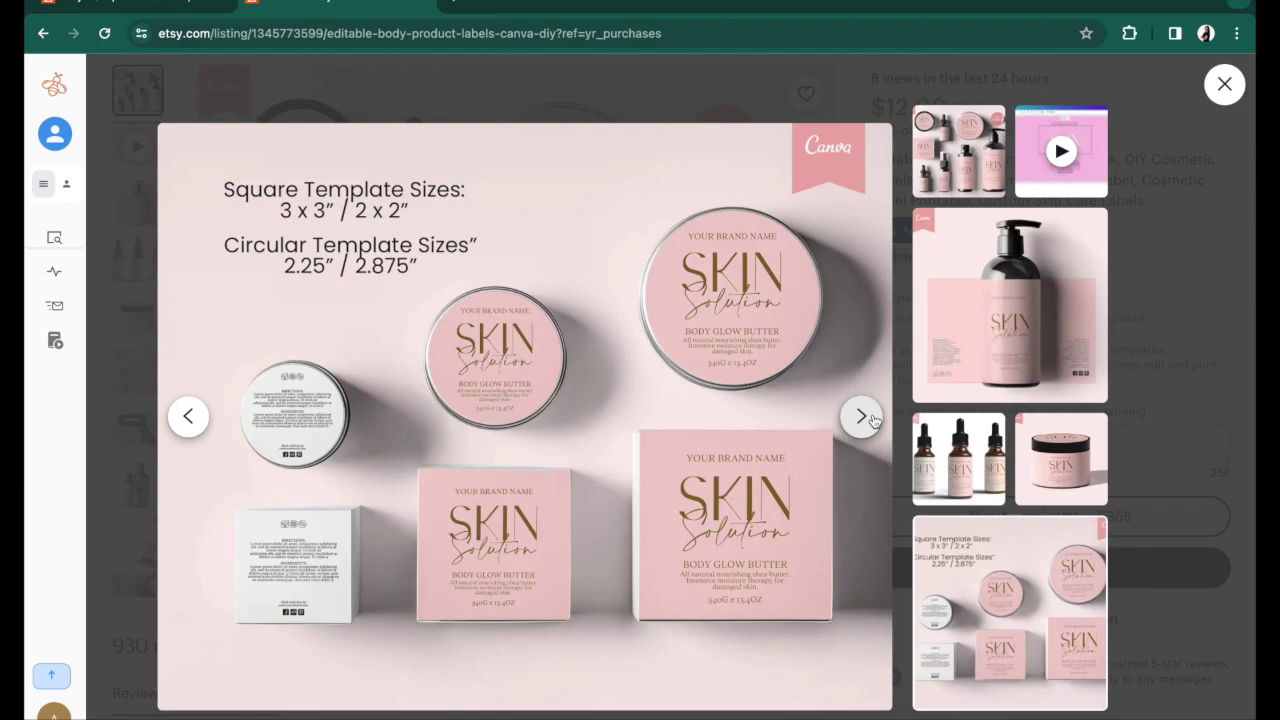
Browse the preview images of the editable body product labels listing on Etsy
left_click(861, 416)
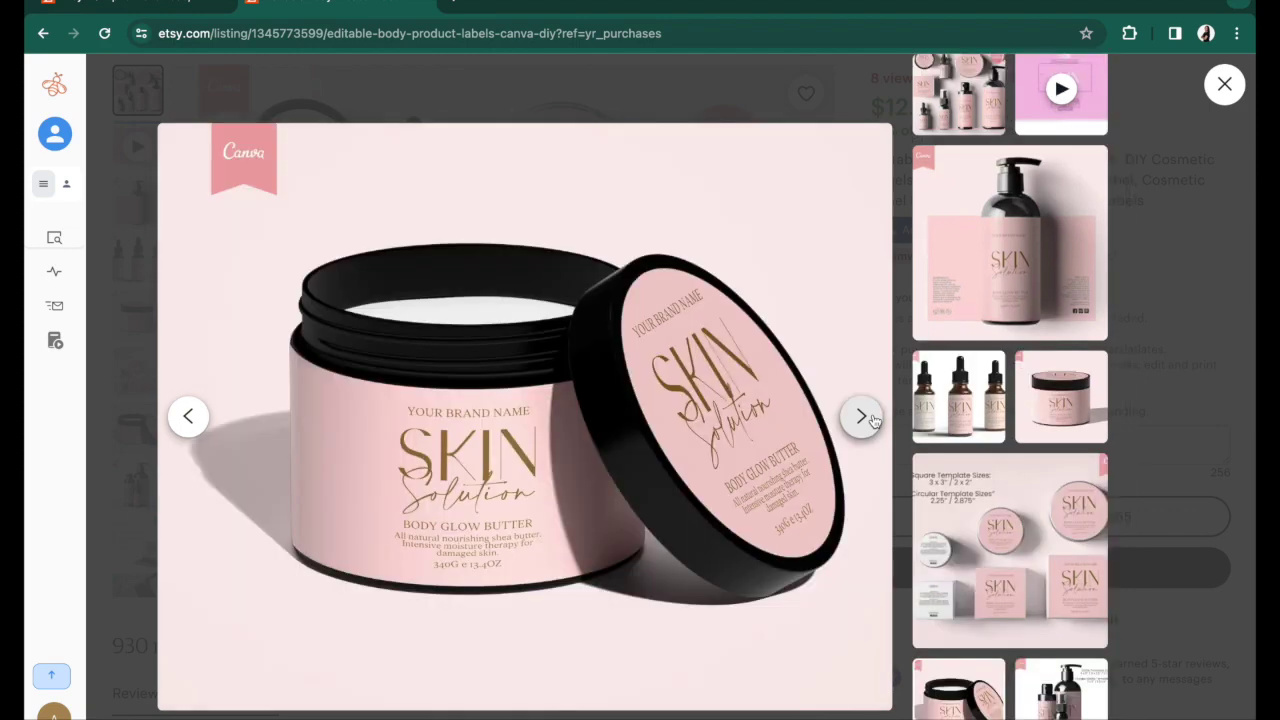
left_click(861, 416)
left_click(861, 416)
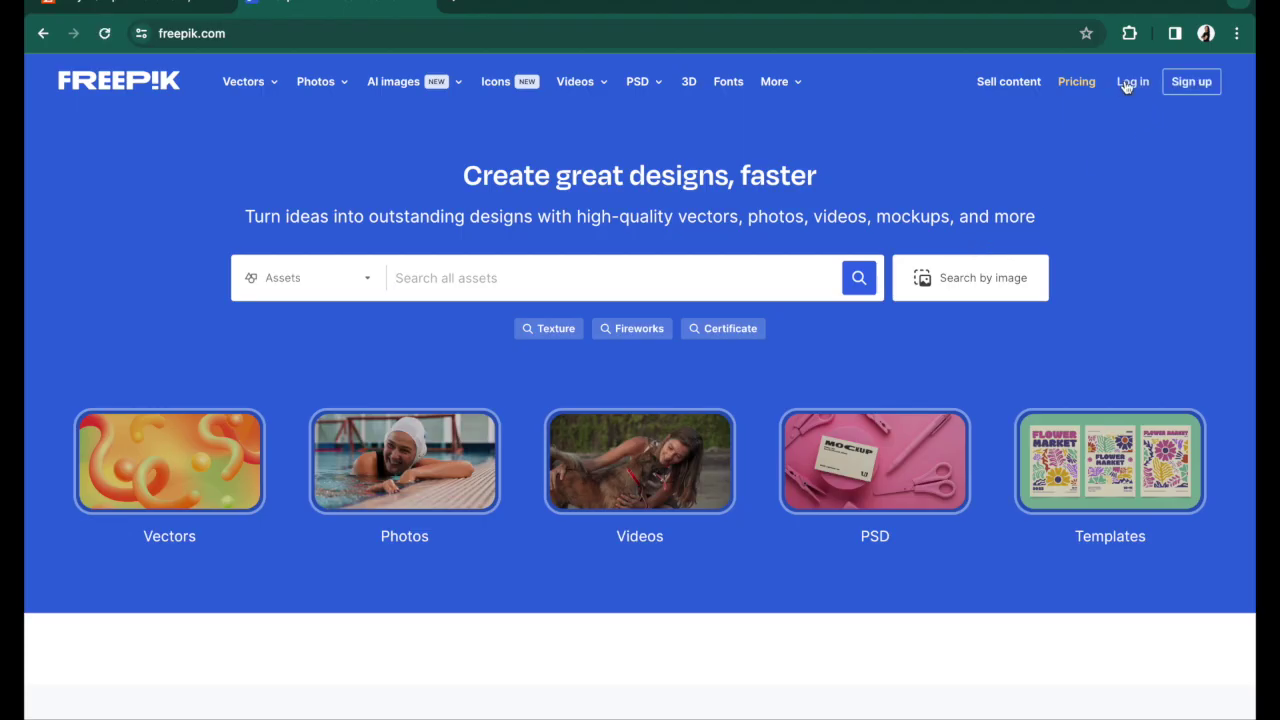
Log in to Freepik and open the list of downloaded mockups
left_click(1133, 84)
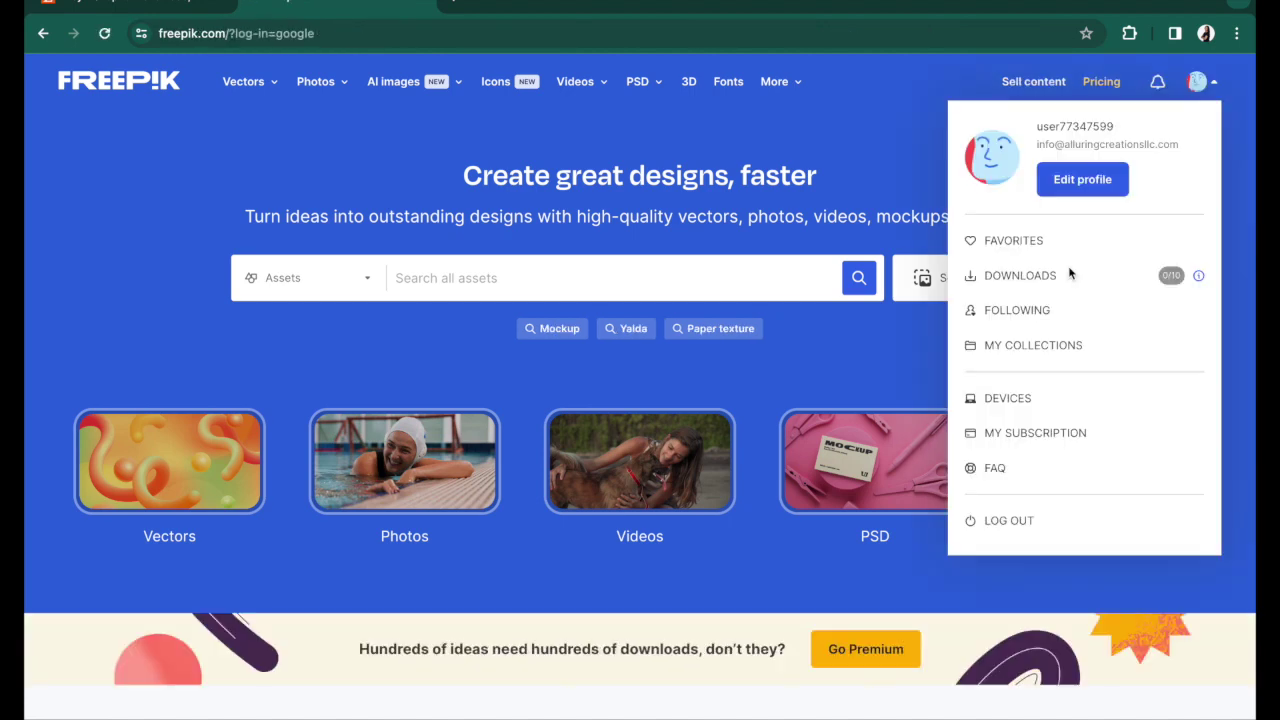
left_click(1018, 275)
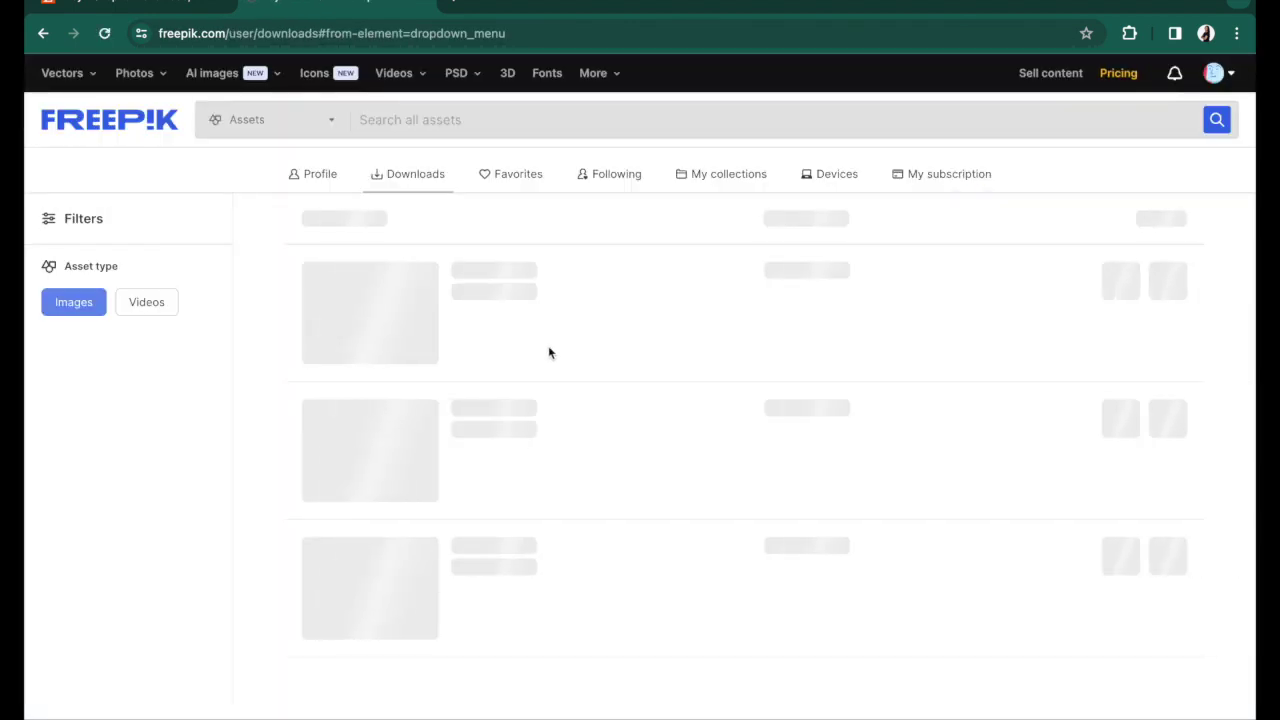
scroll(548, 352, "down", 3)
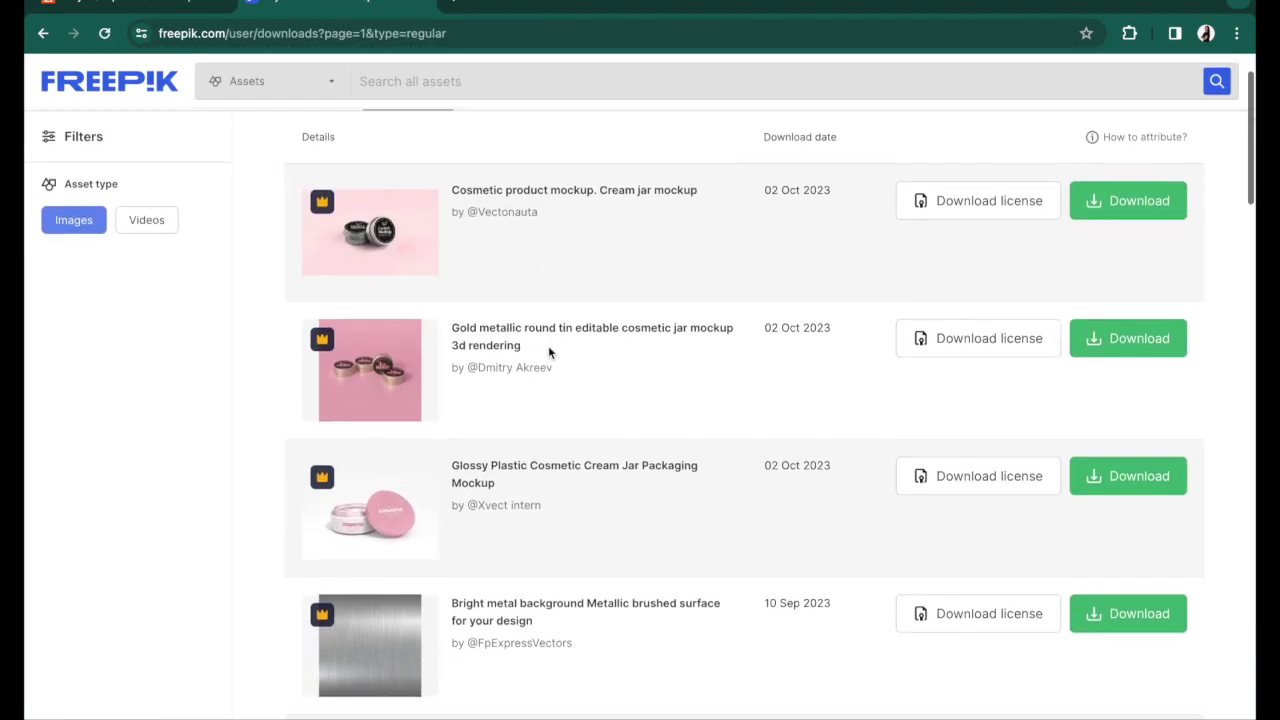
scroll(548, 350, "up", 2)
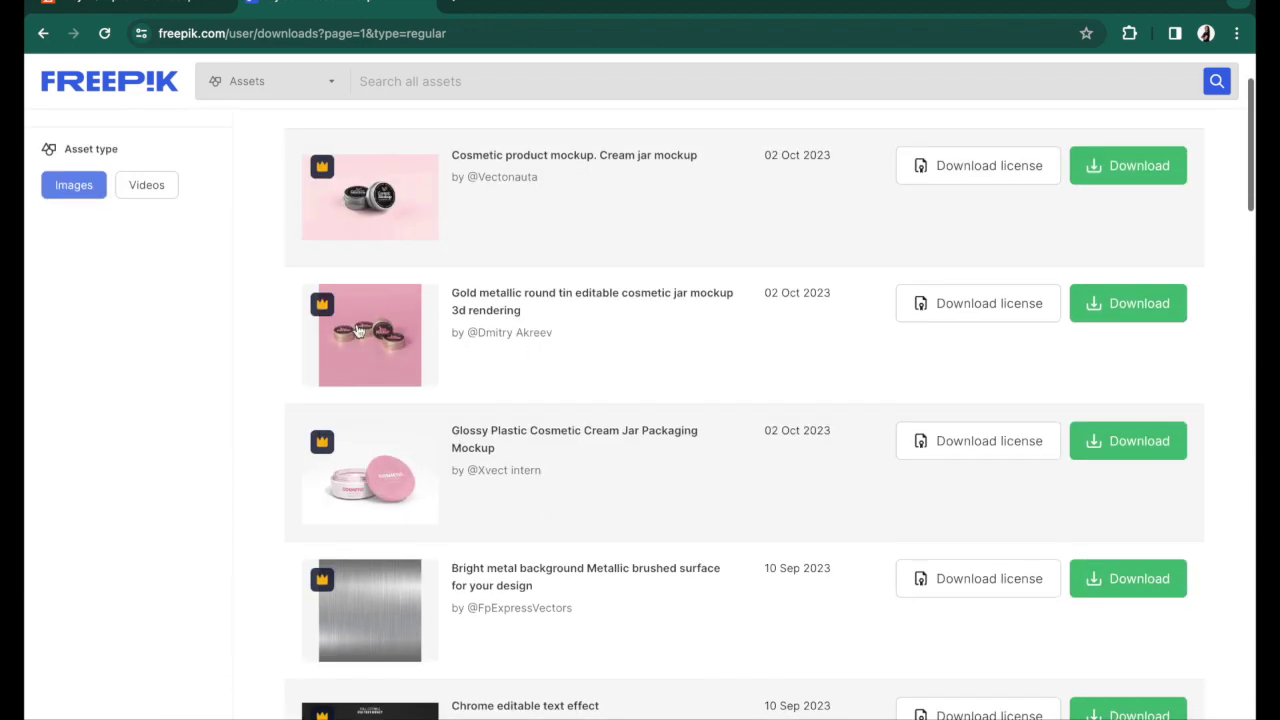
View the gold metallic round tin mockup page, return to the downloads and open the "Cosmetic product mockup. Cream jar mockup"
scroll(613, 582, "up", 5)
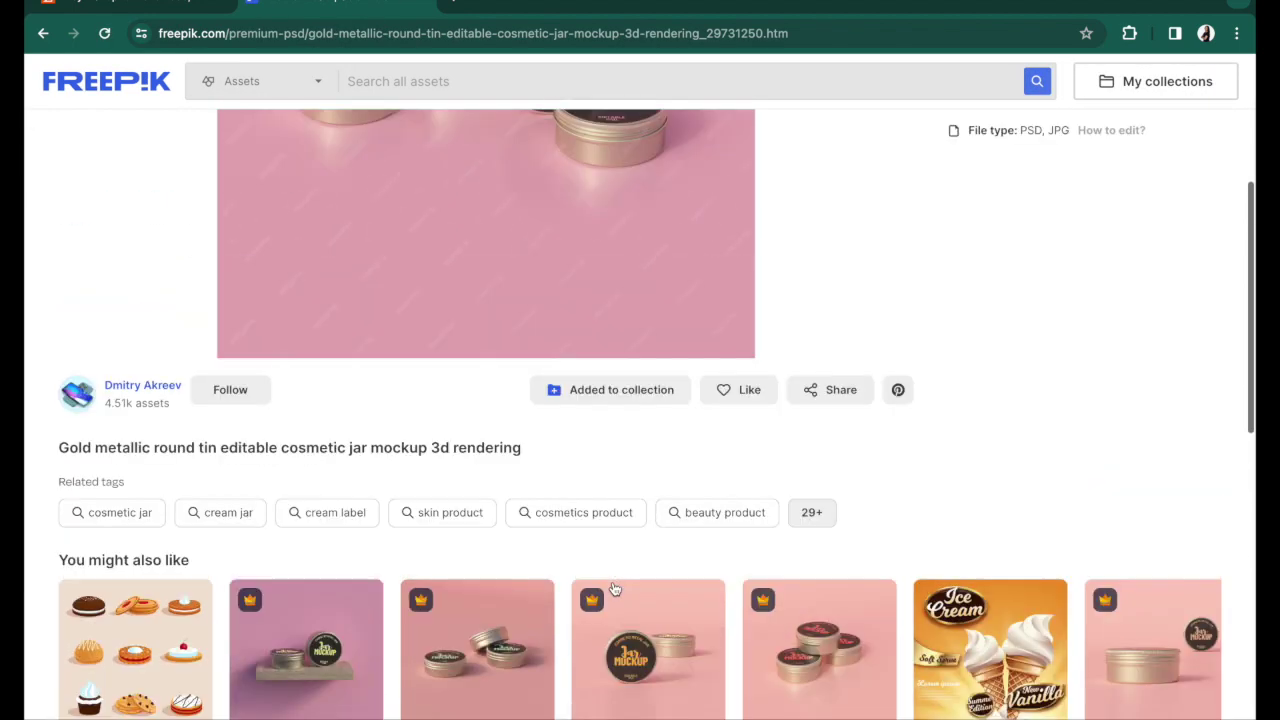
key("alt+Left")
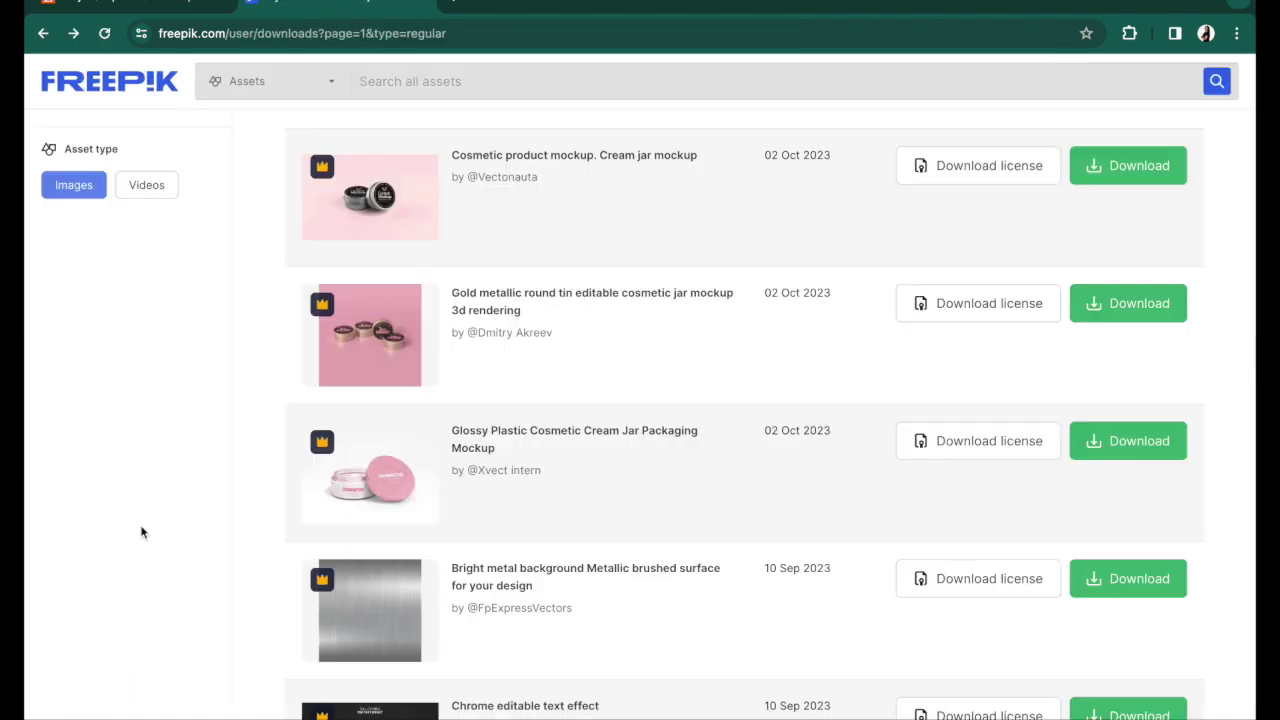
left_click(361, 226)
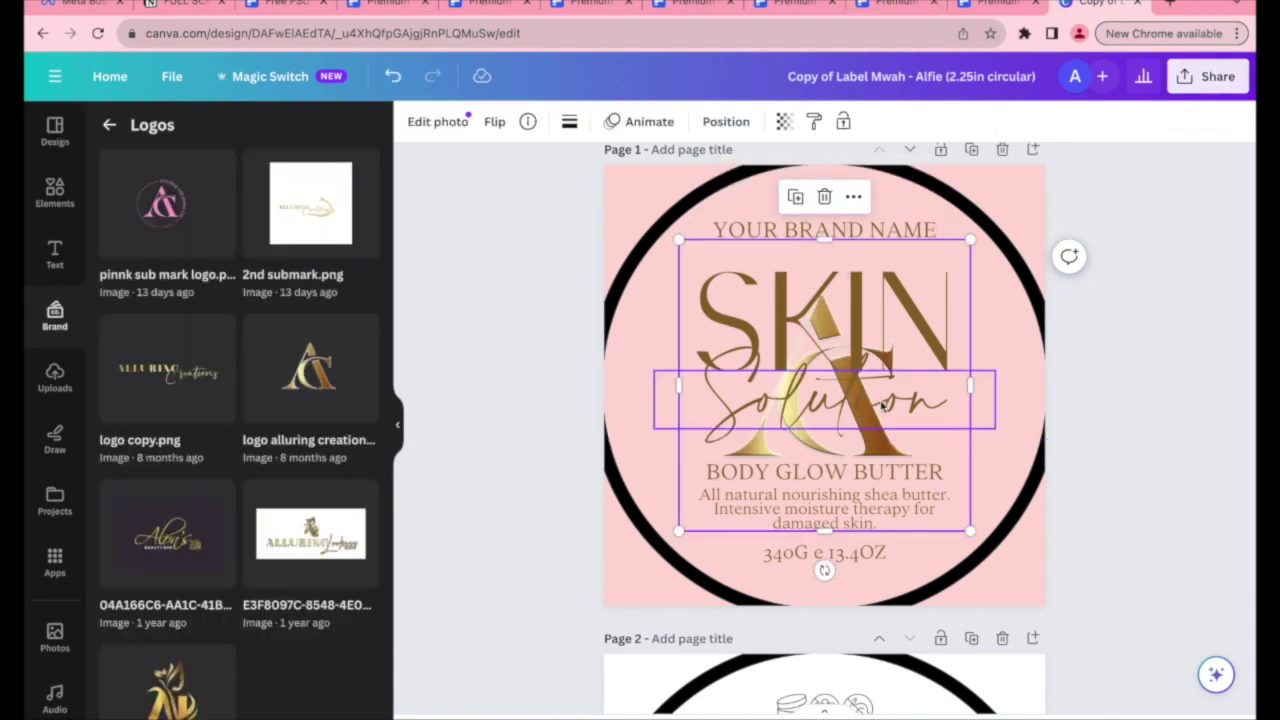
In the Canva label design, shrink the gold logo and place it above the heading in place of the "YOUR BRAND NAME" text
left_click_drag(847, 397, 727, 225)
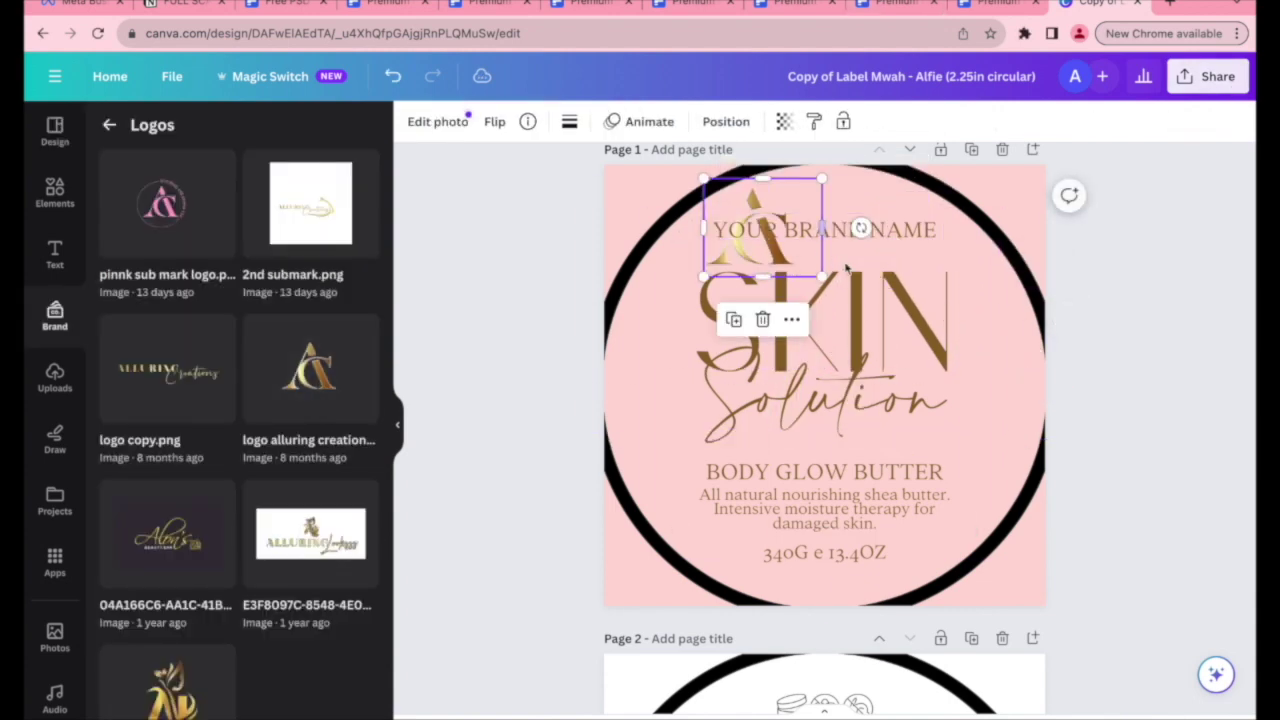
left_click(900, 230)
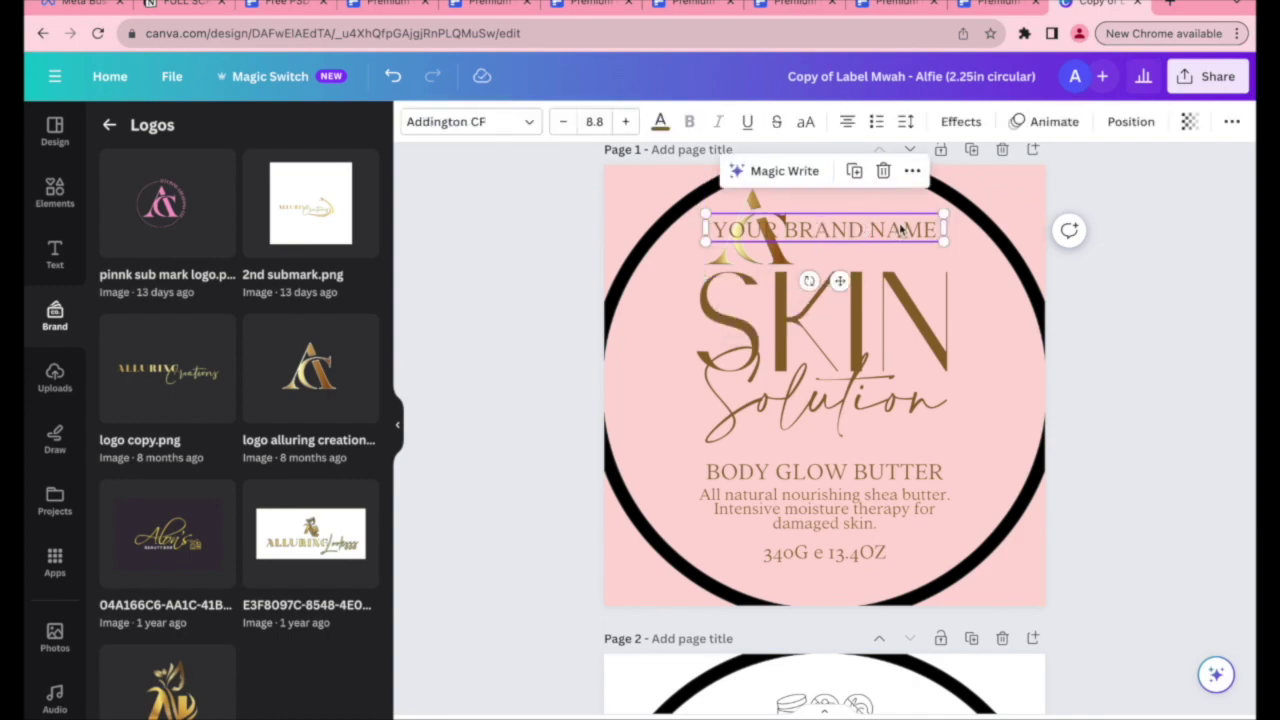
left_click(900, 230)
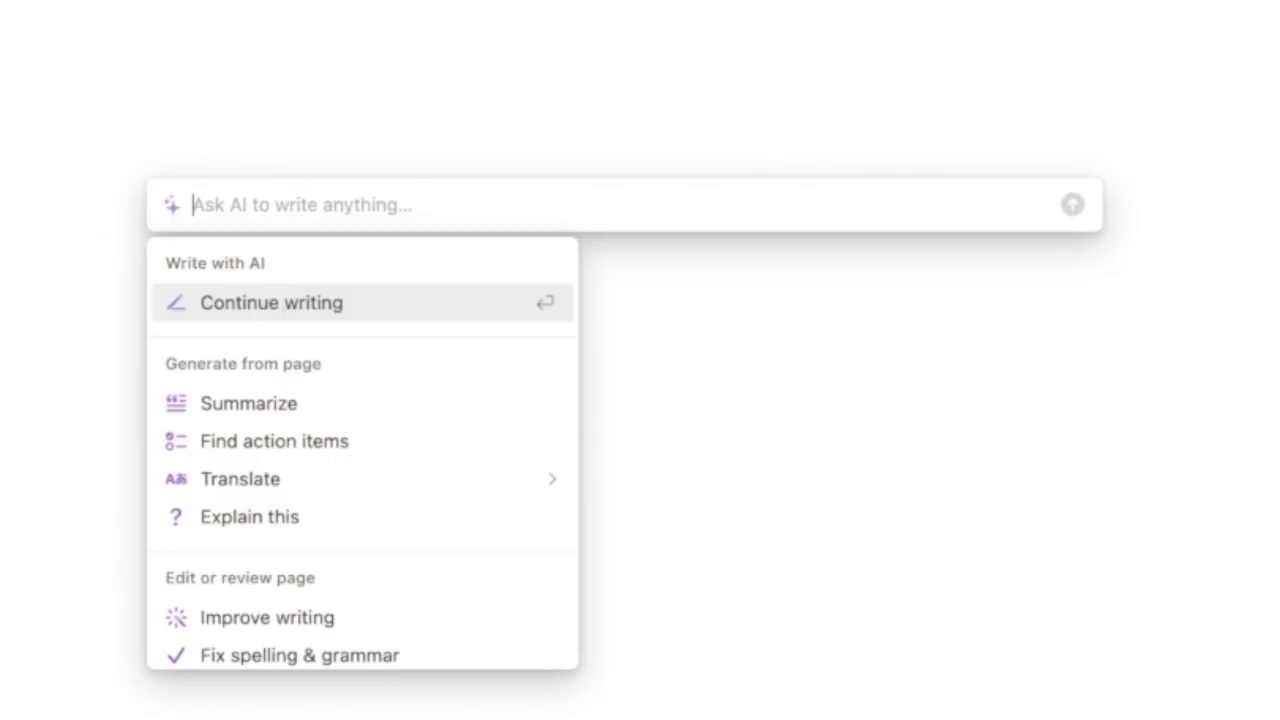
Ask the AI writing assistant for "Creative Product name ideas for a high quality strong hold eyebrow gel"
type("Creat")
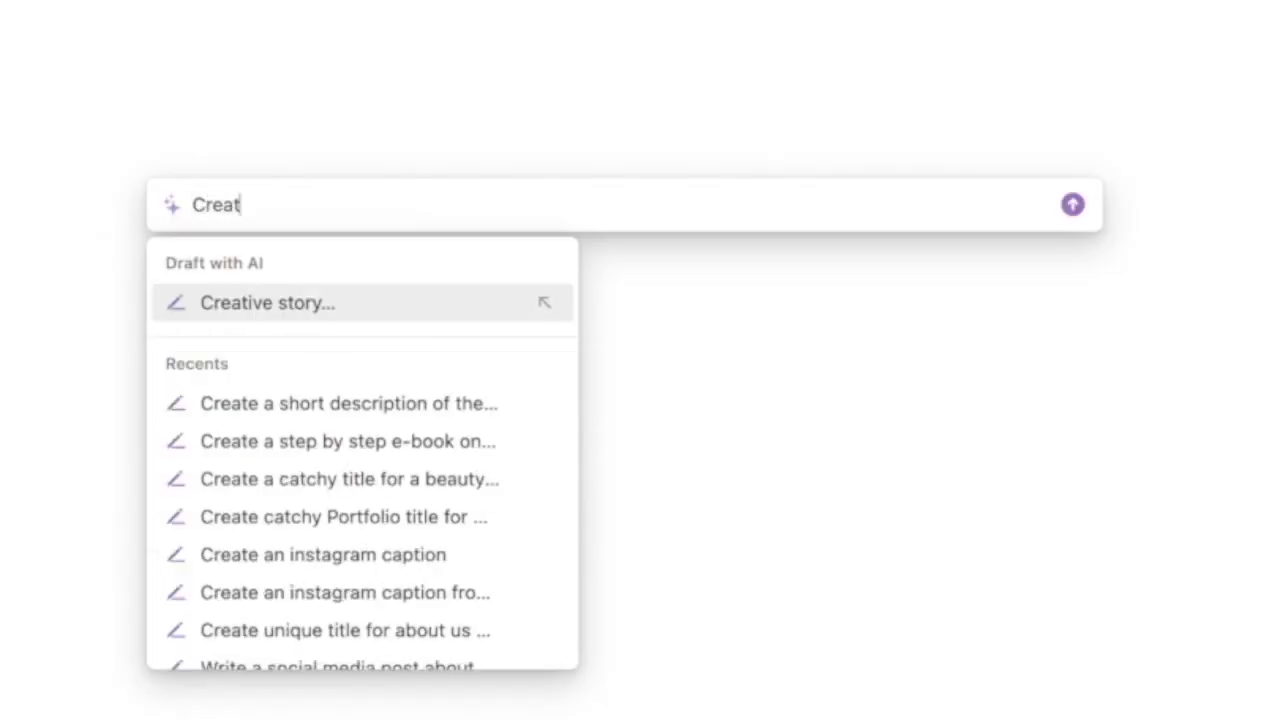
type("ive Pro")
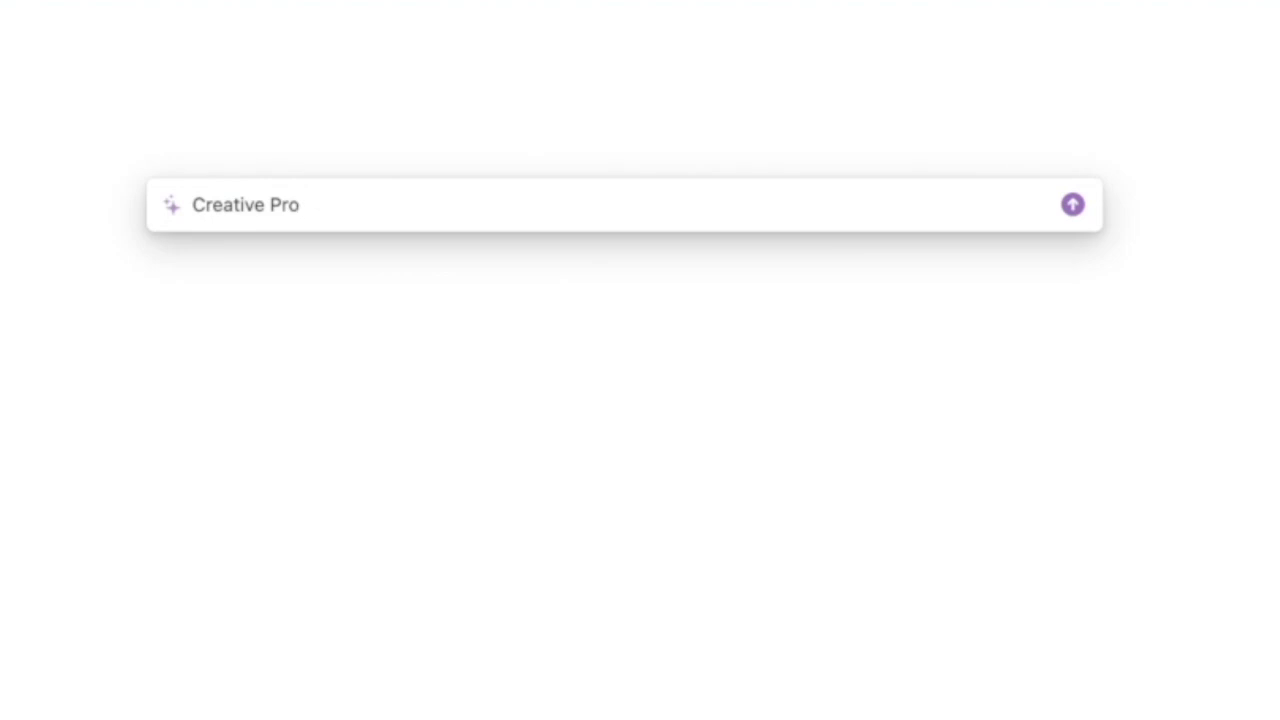
type("duct name ideas")
key("BackSpace")
type("as for an")
key("BackSpace")
type("high qualith")
key("BackSpace")
key("BackSpace")
type("y strong hold")
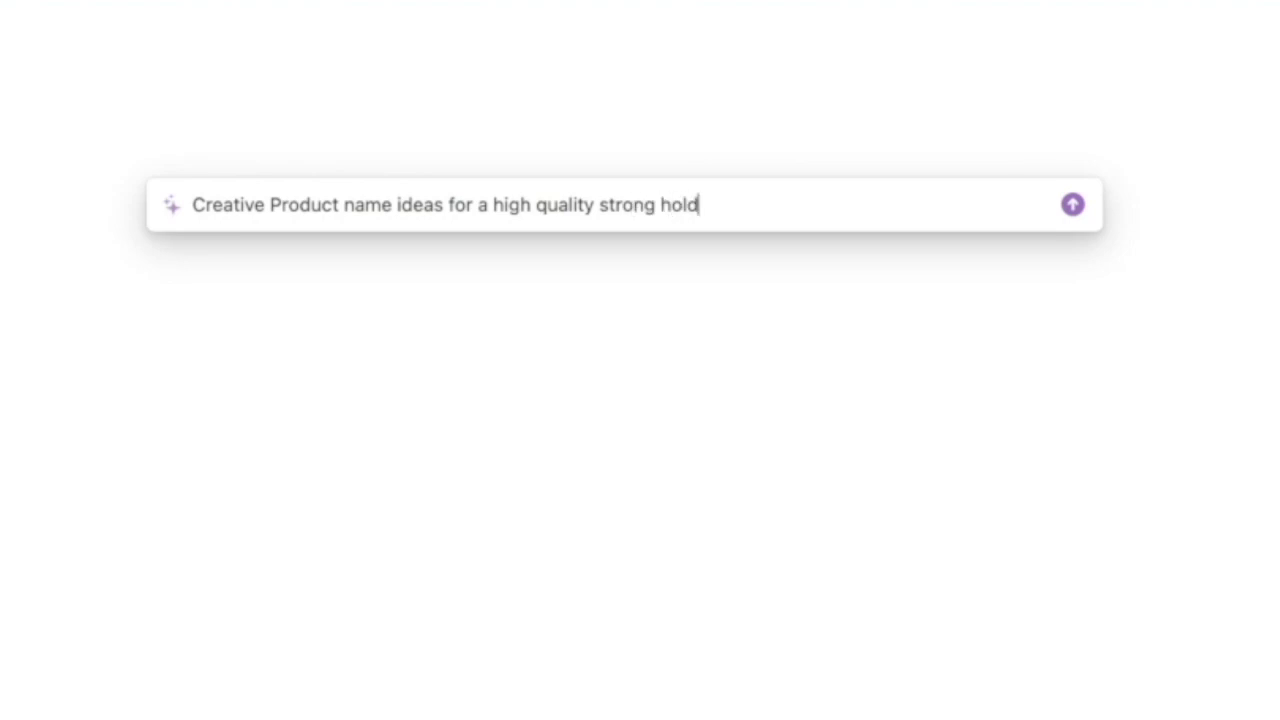
type(" eyebrow gel")
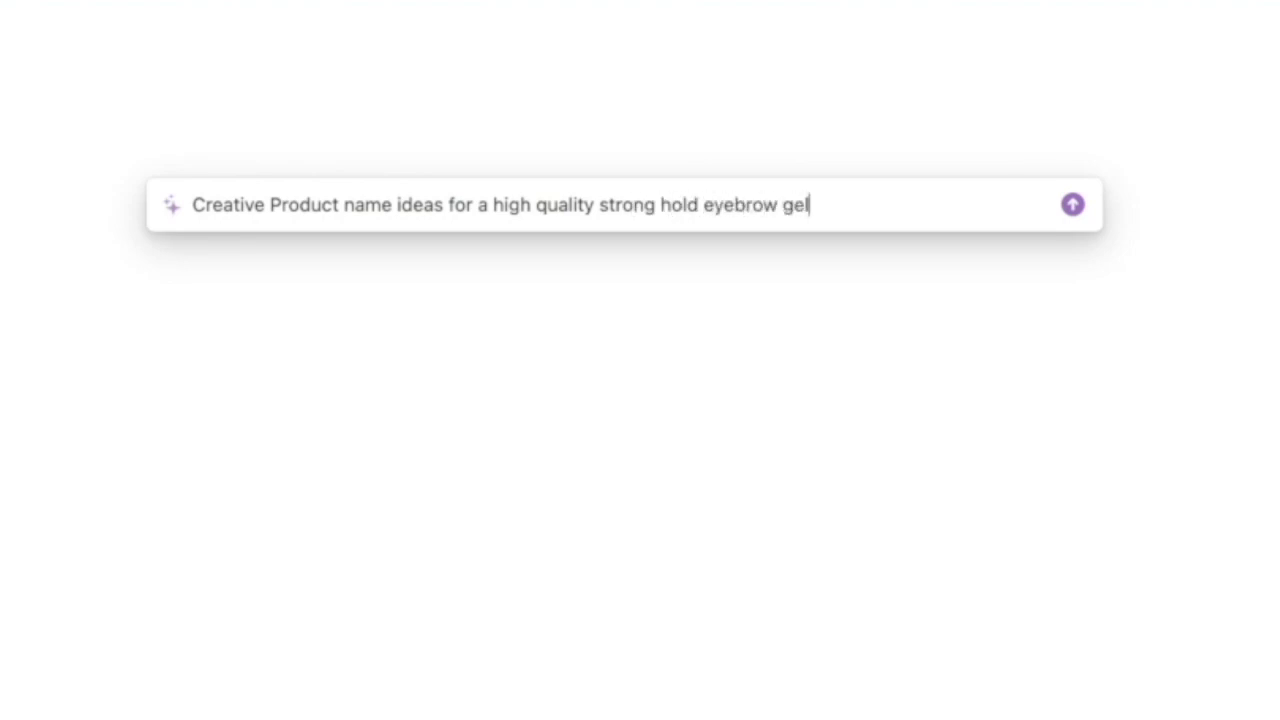
key("Return")
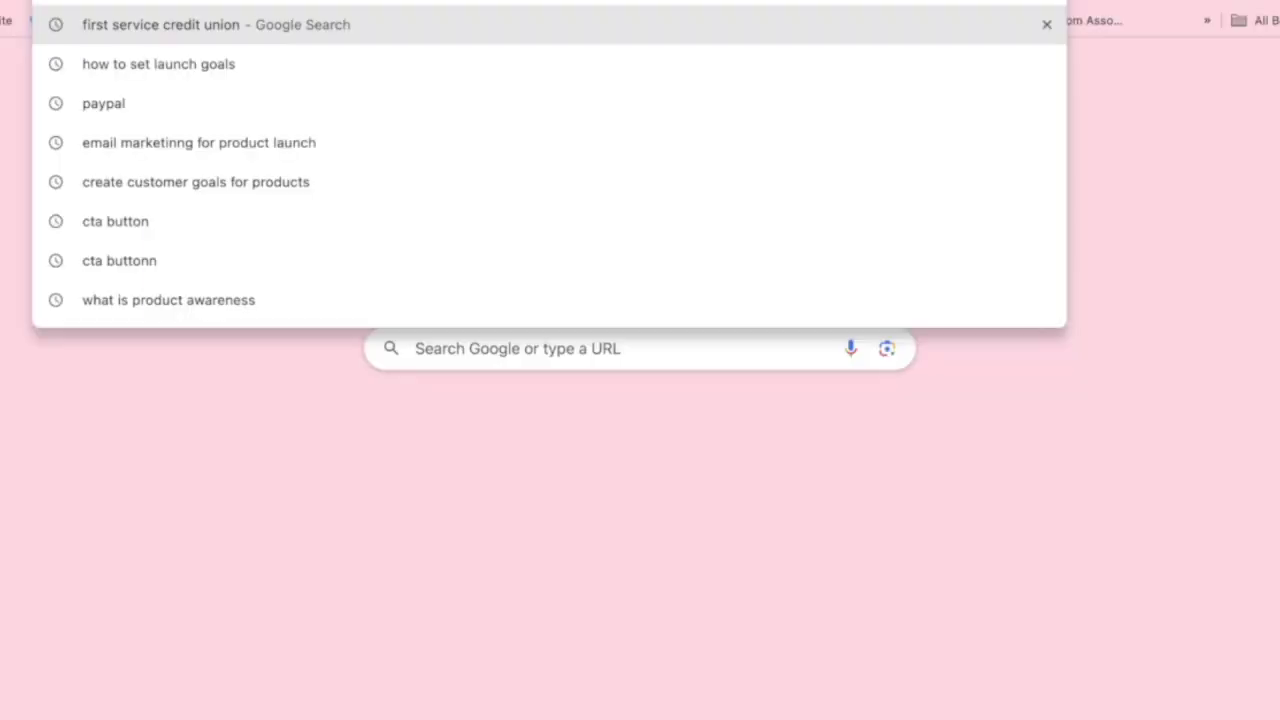
Search Google for "lock and define eyebrow ggel"
type("loc")
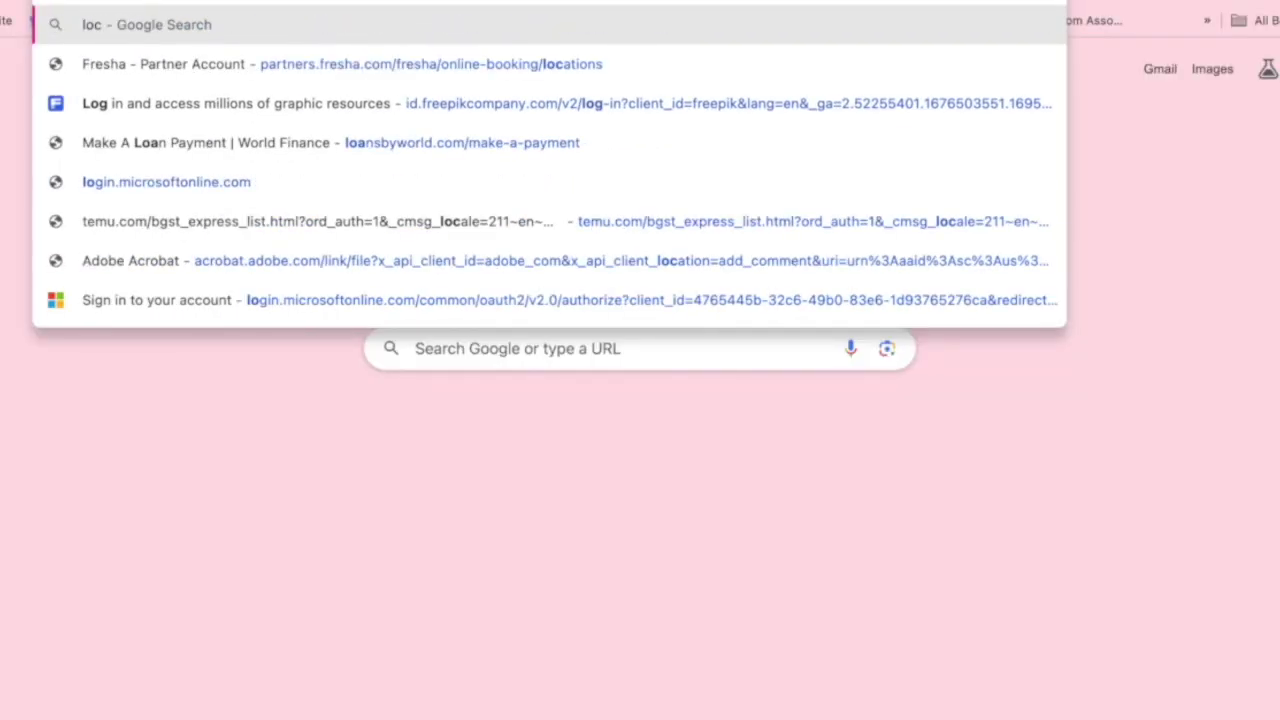
type("k and de")
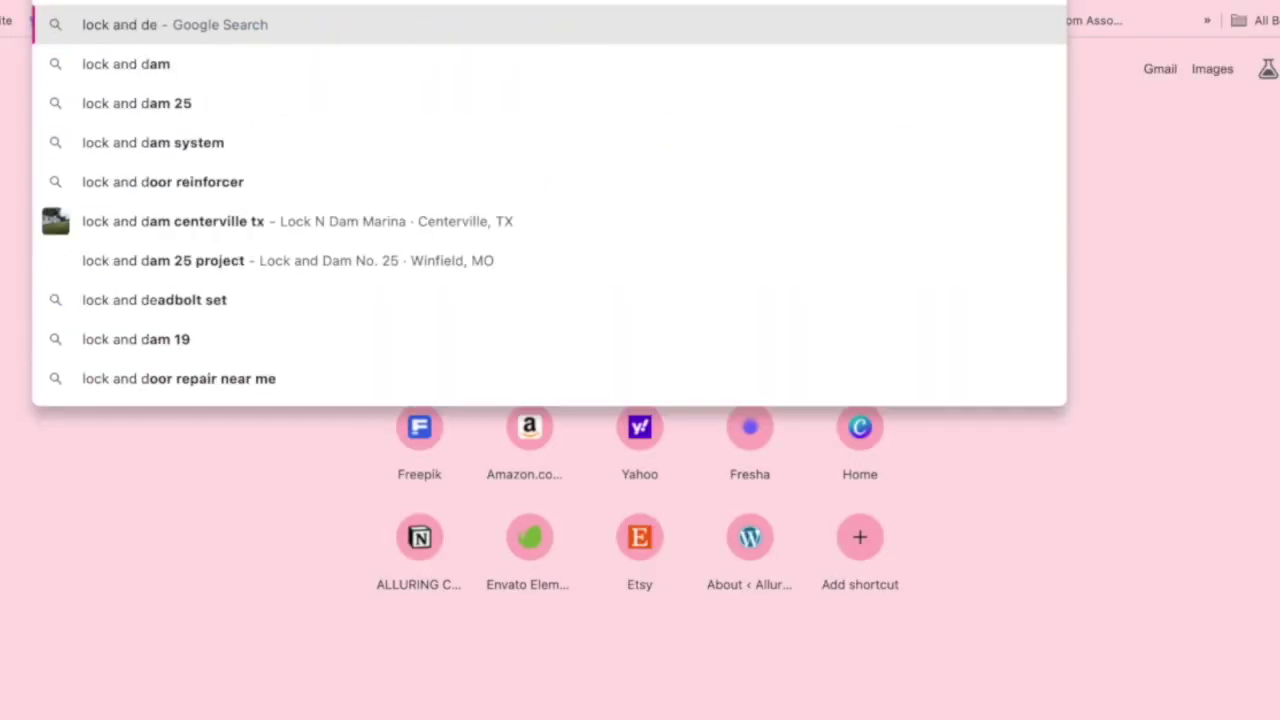
type("fine")
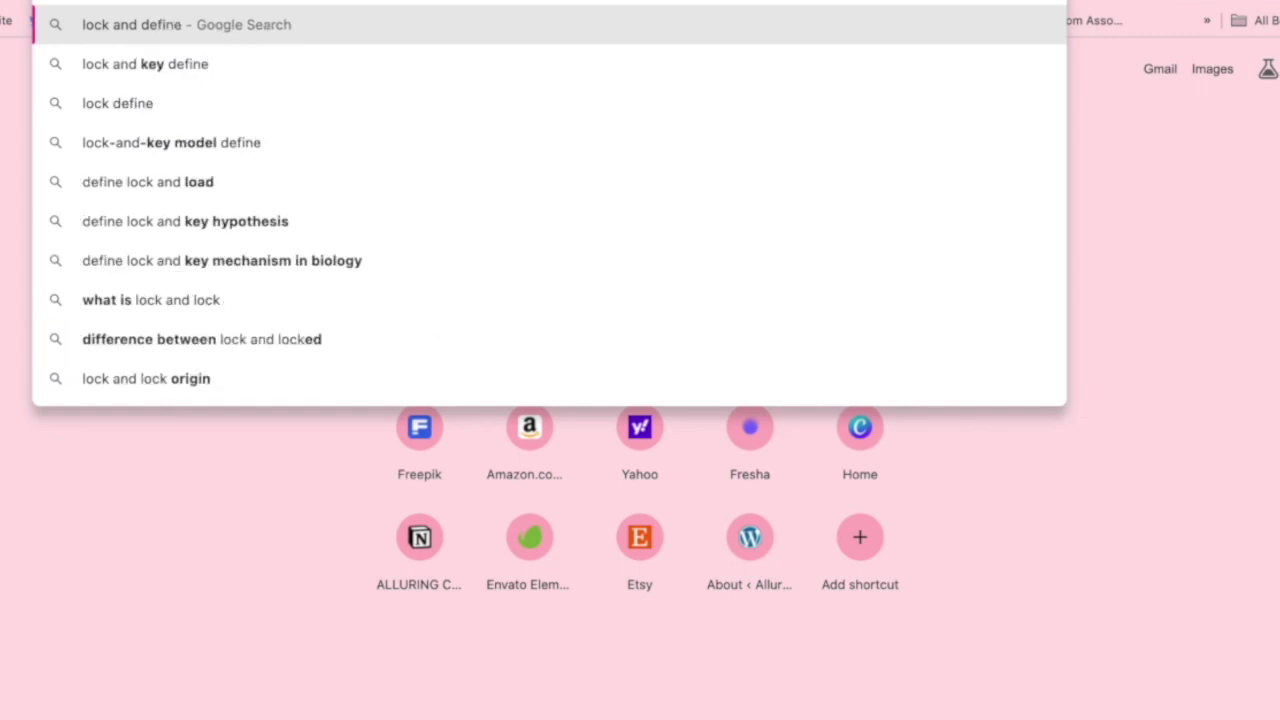
type(" eye")
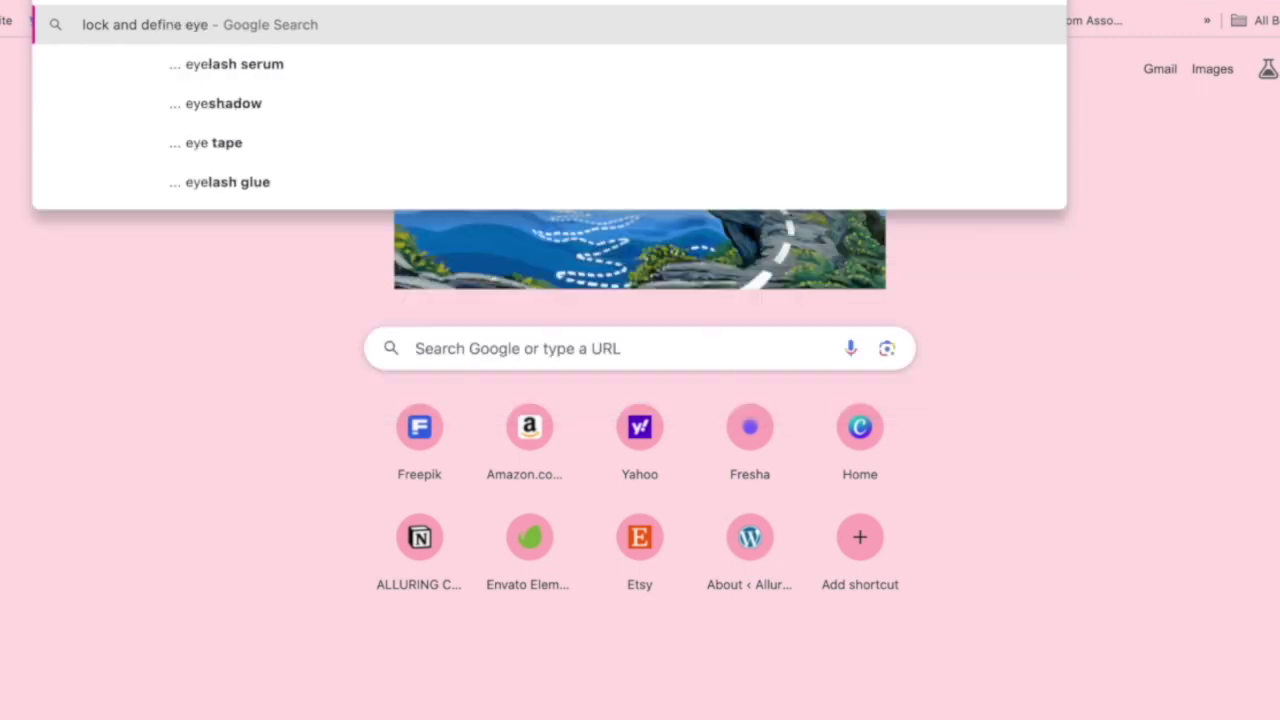
type("b")
key("BackSpace")
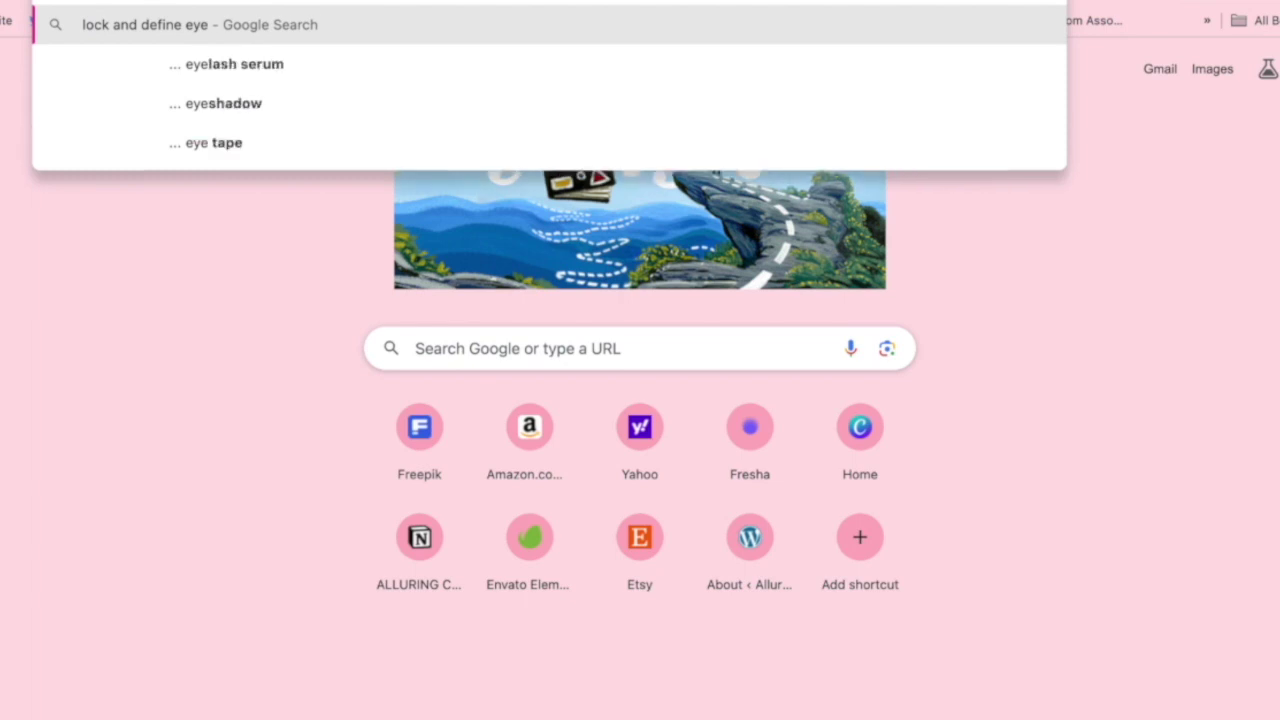
type("brow ggel")
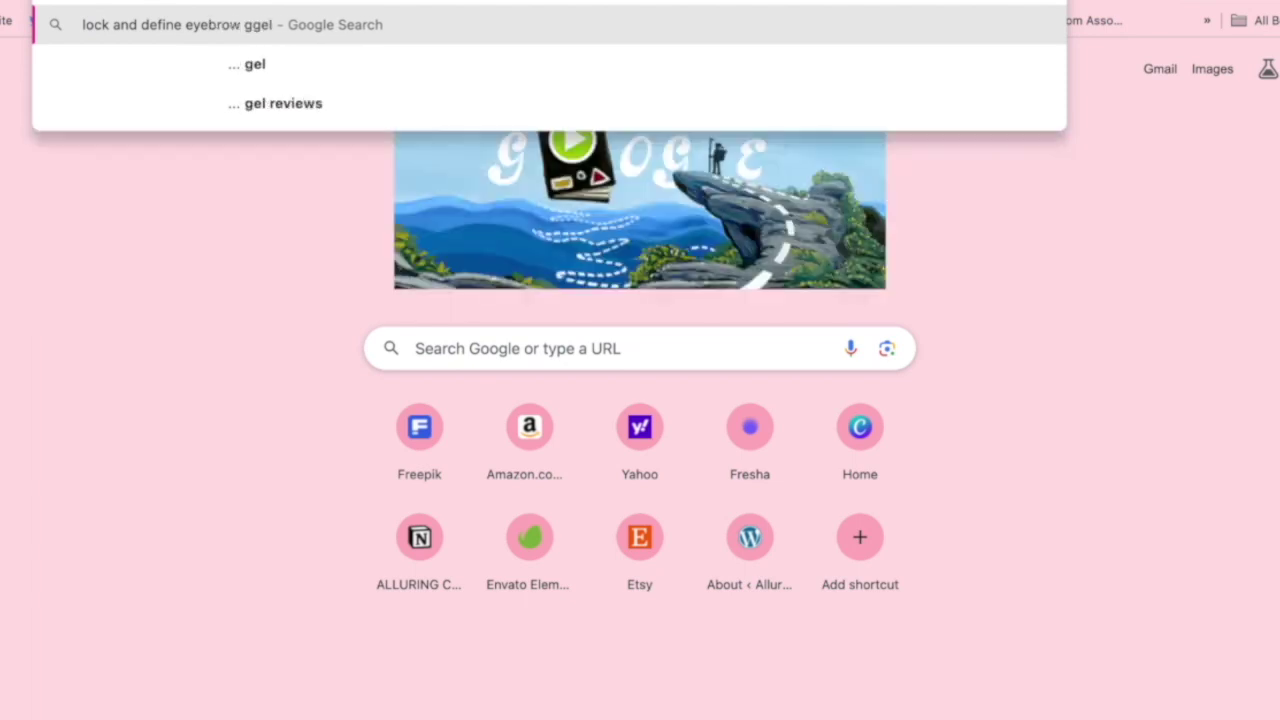
key("Return")
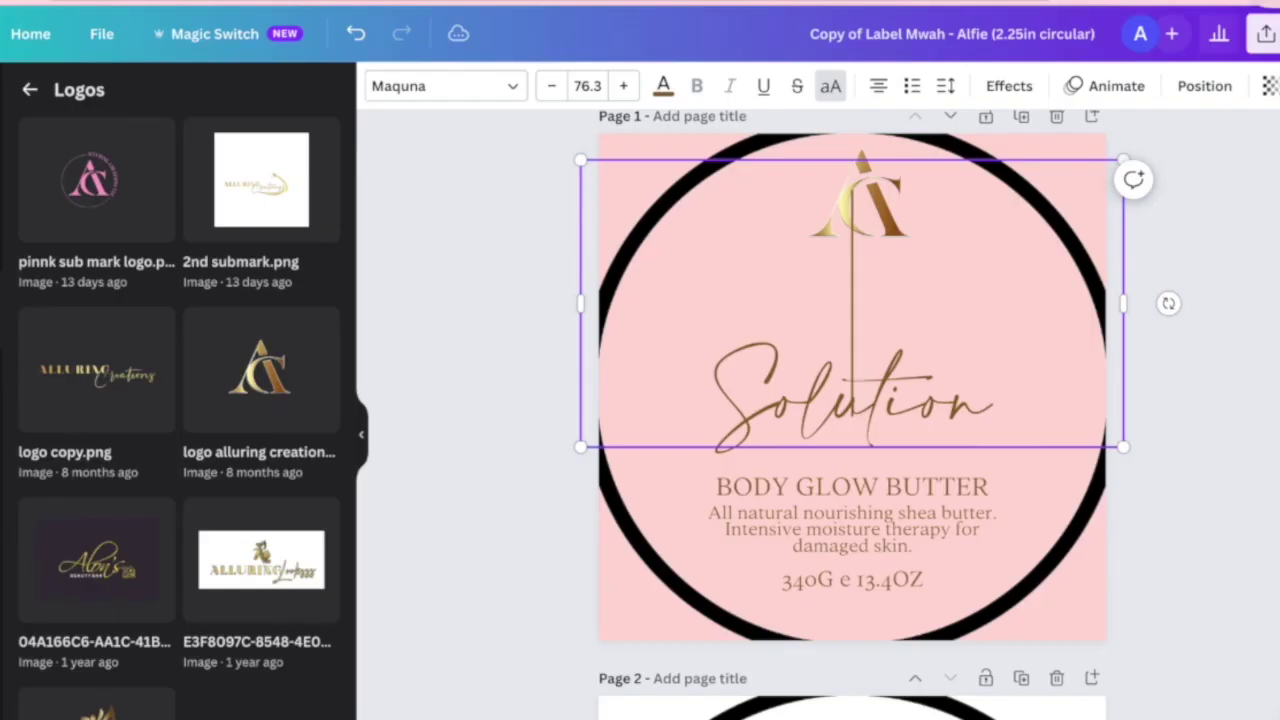
Replace the label's main heading with "BROW" in the Juana Bold It font and reduce its font size
type("BROW")
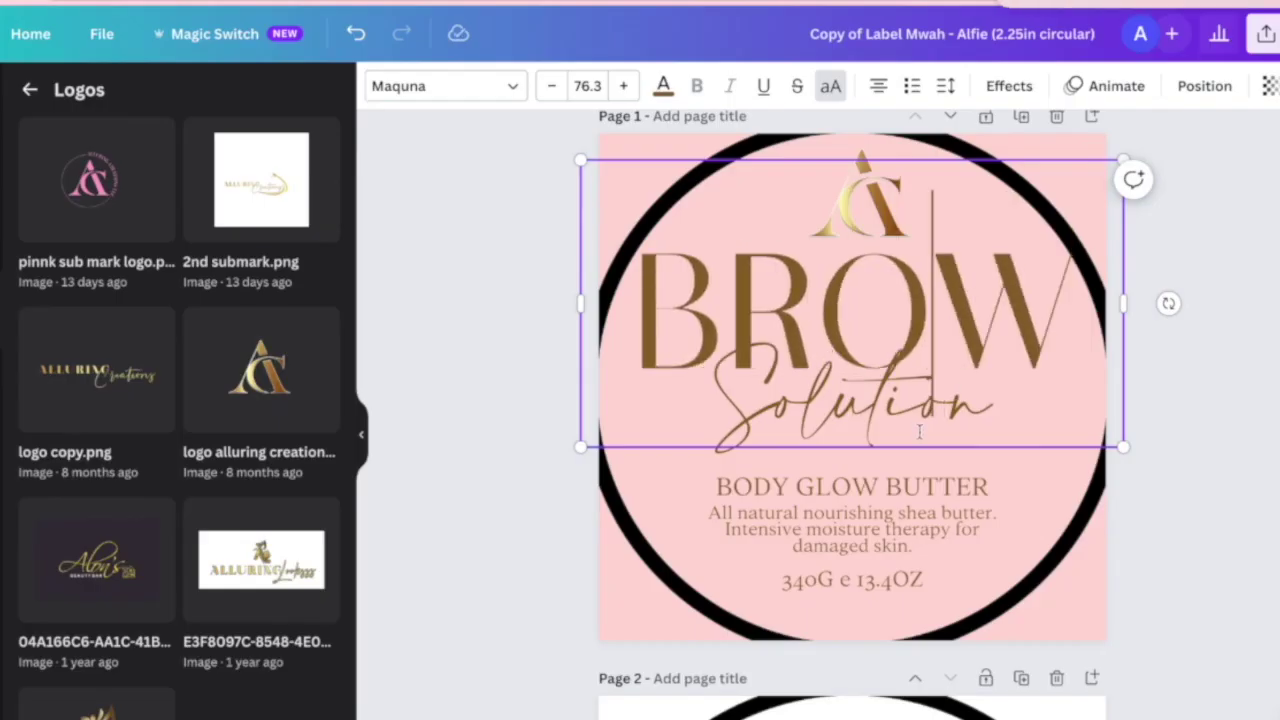
left_click(445, 86)
left_click(241, 440)
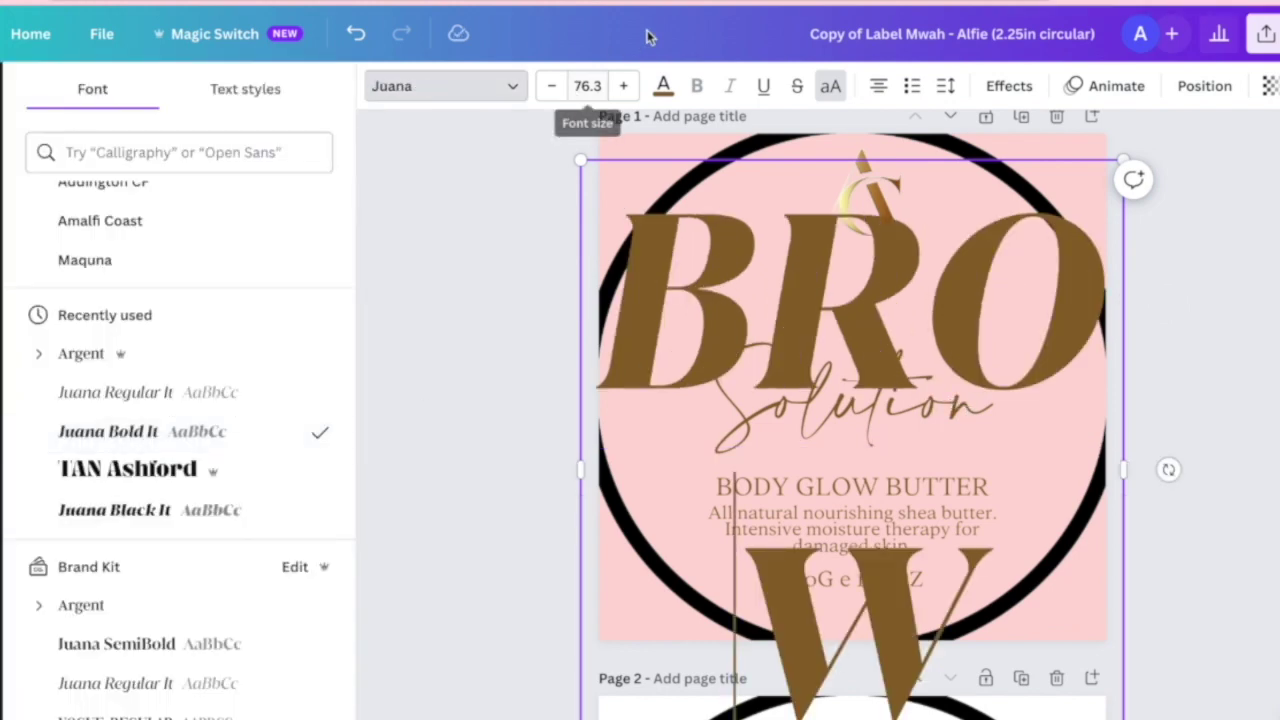
left_click(552, 88)
left_click(552, 88)
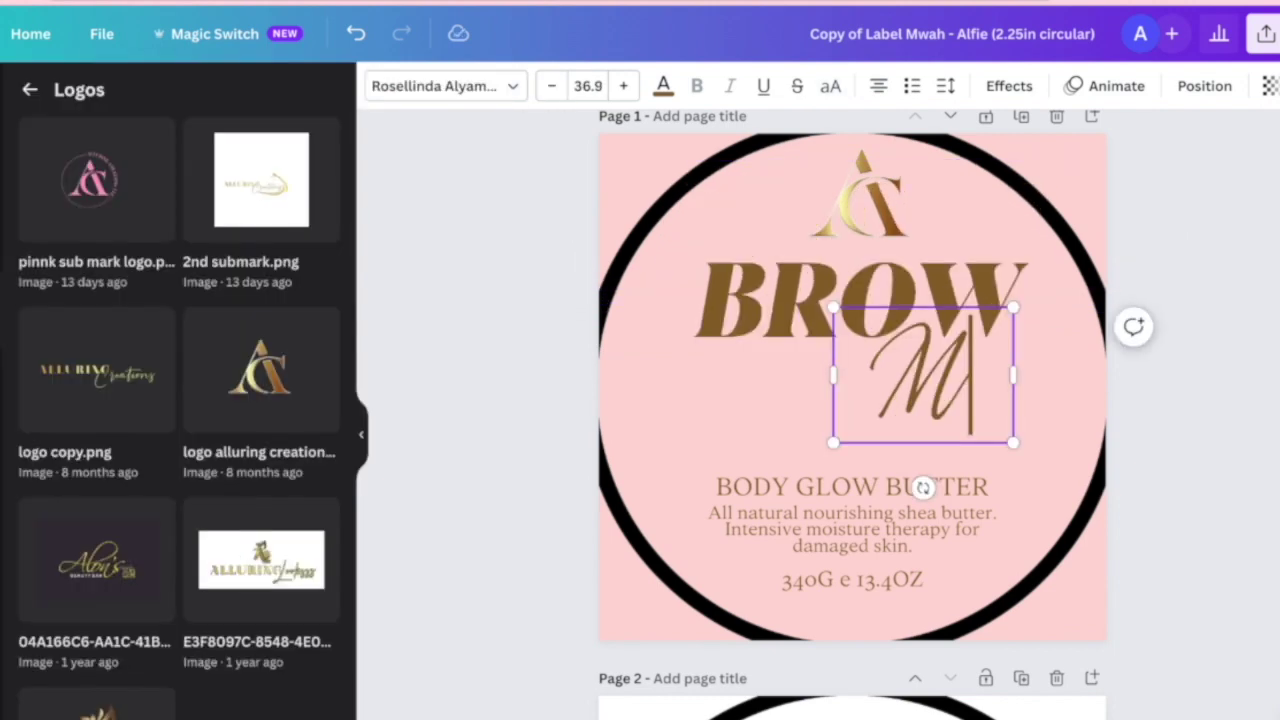
Replace the script word with "Master", enlarge it to size 52.8 centered beneath "BROW", and open its text color choices
type("aster")
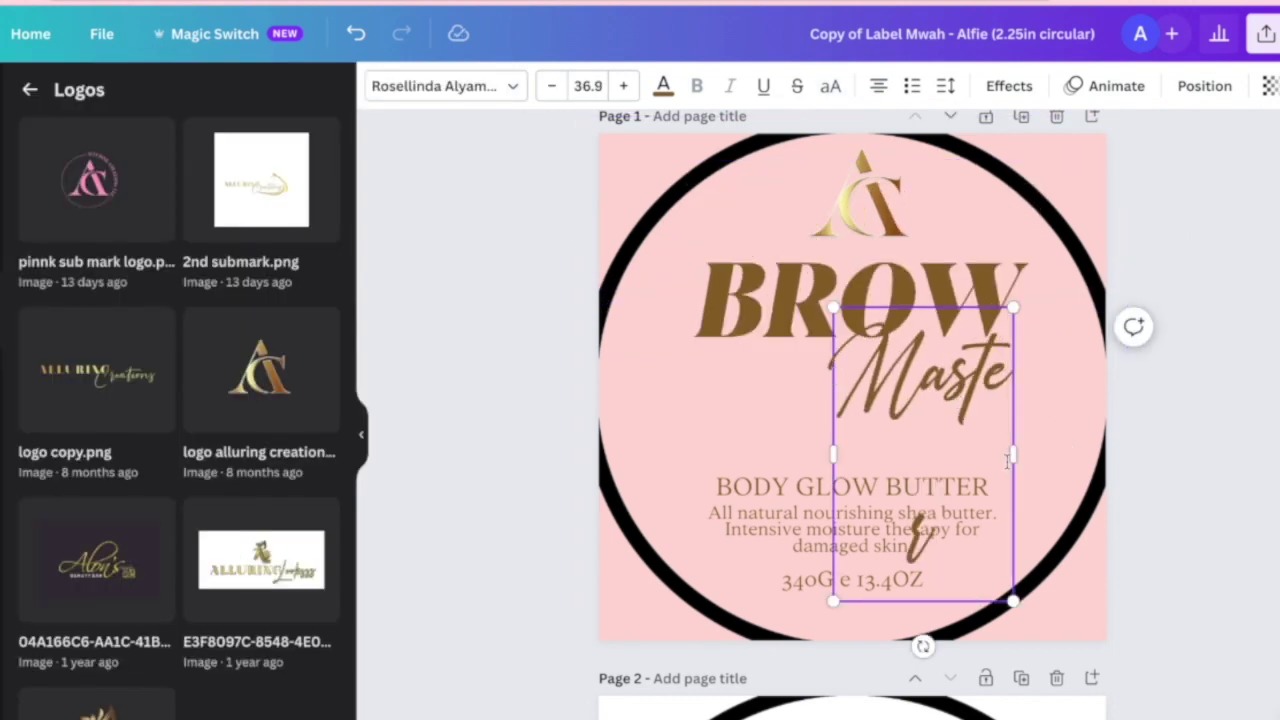
left_click_drag(1013, 454, 1114, 457)
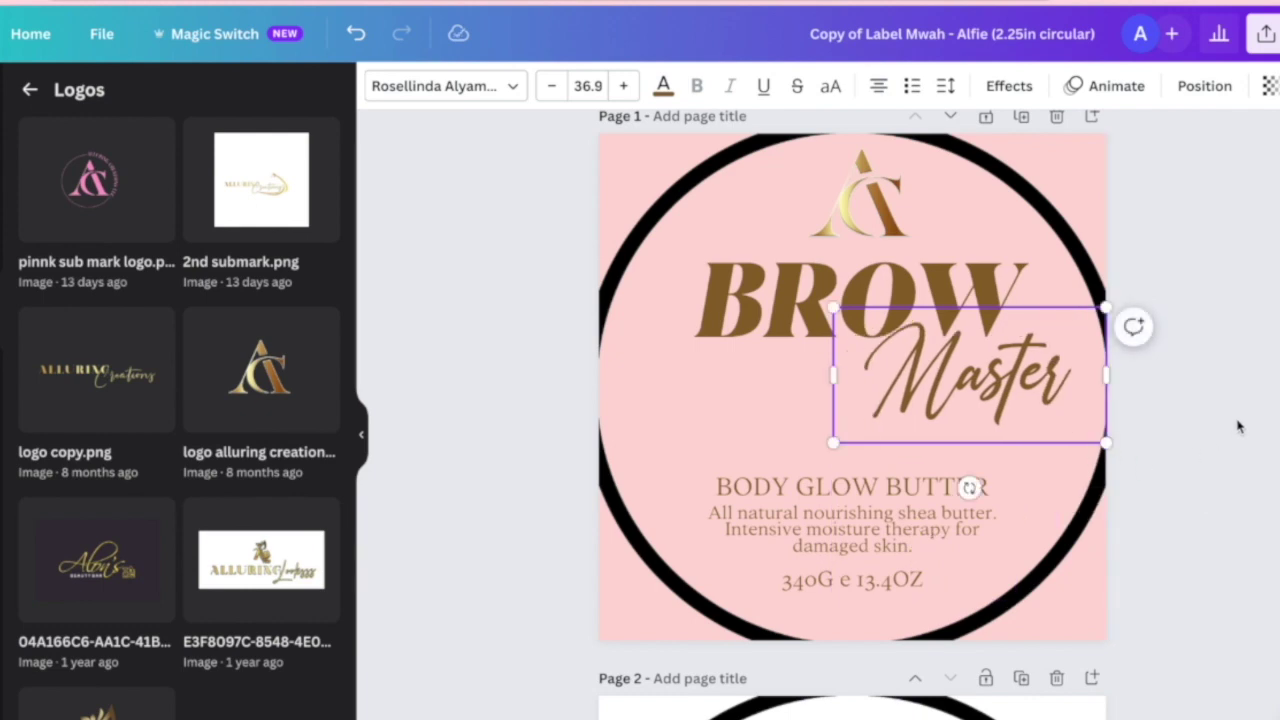
left_click_drag(831, 306, 715, 249)
left_click_drag(926, 372, 861, 410)
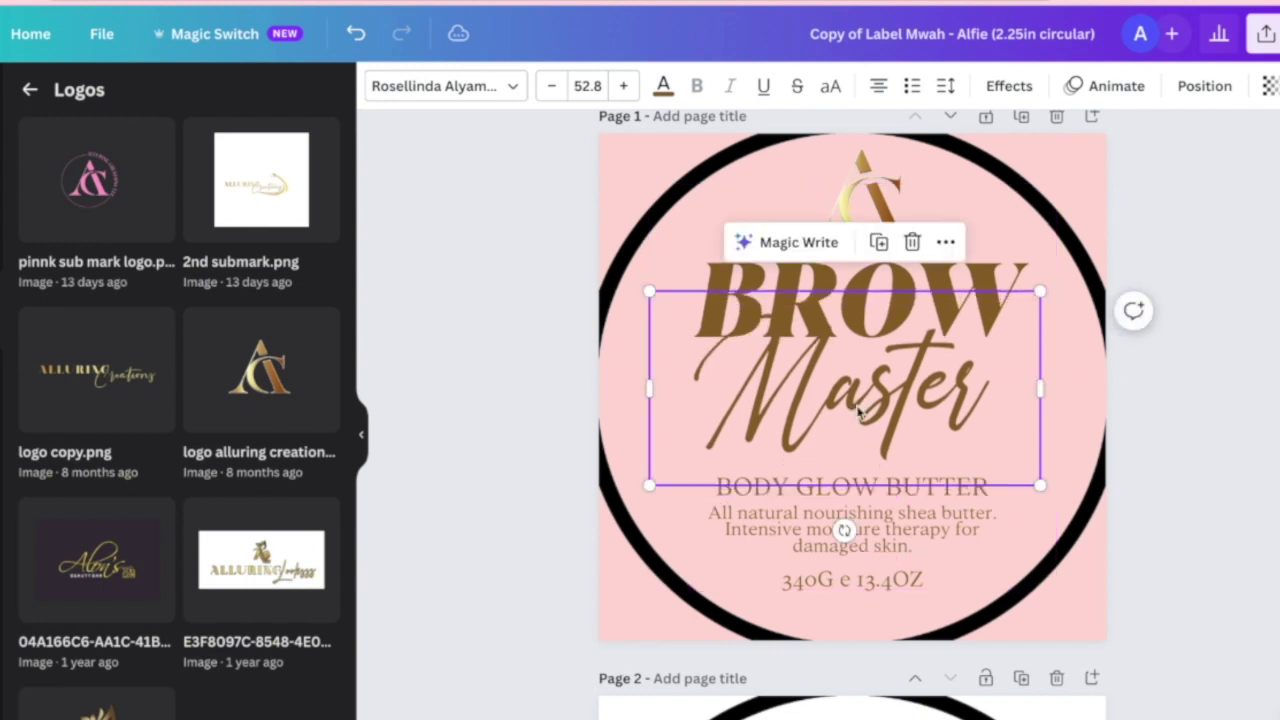
left_click(655, 89)
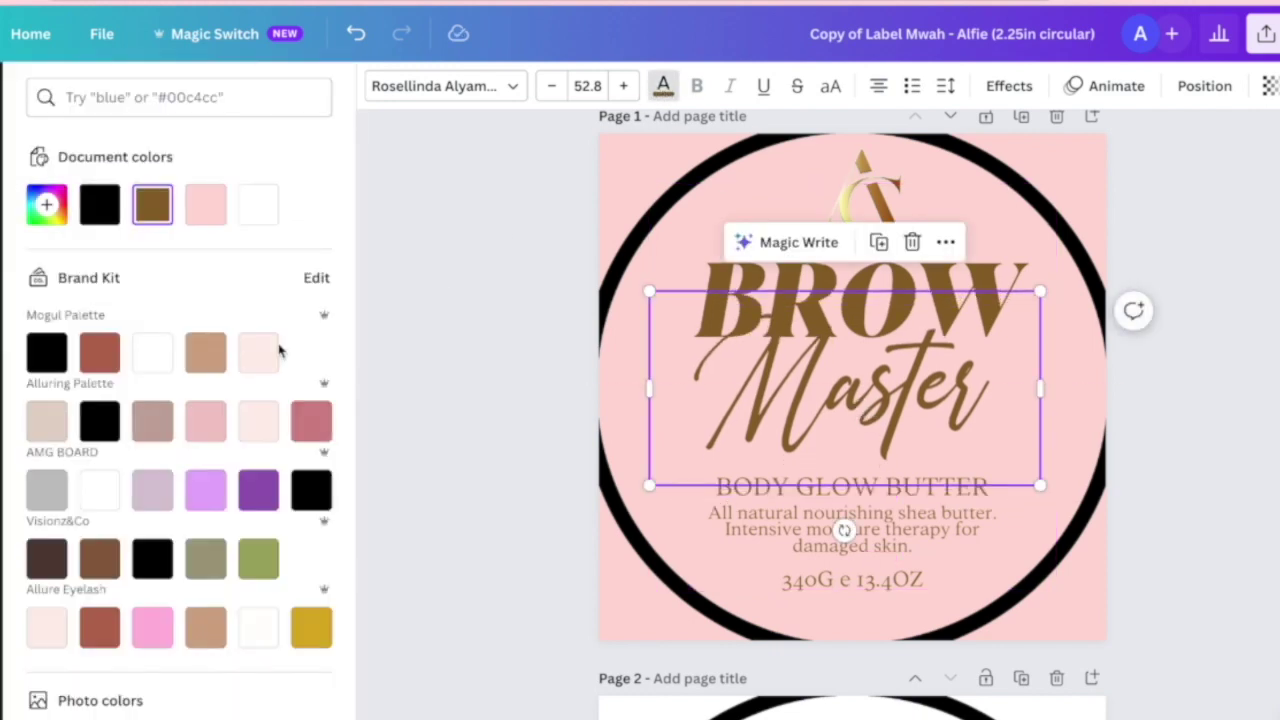
Replace the "BODY GLOW BUTTER" line on page 1 with "Eyebrow Gel"
left_click(905, 490)
left_click(905, 516)
type("Ey")
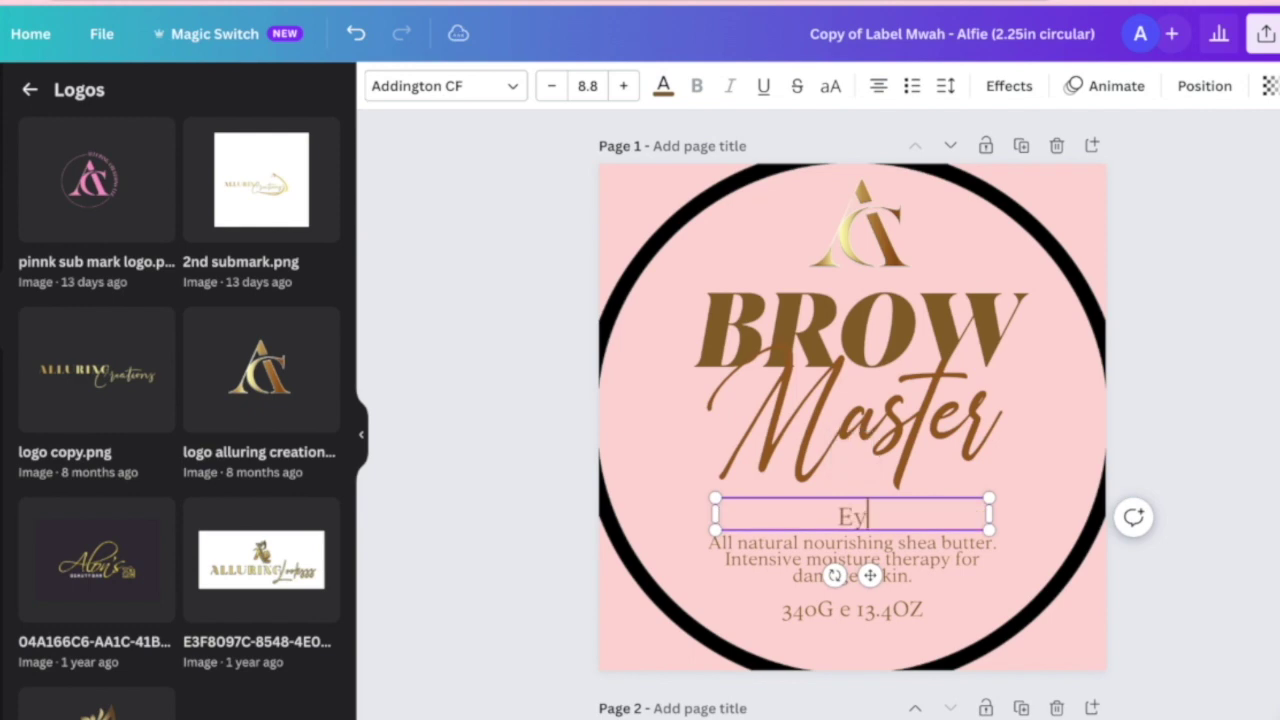
type("ebrow Gel")
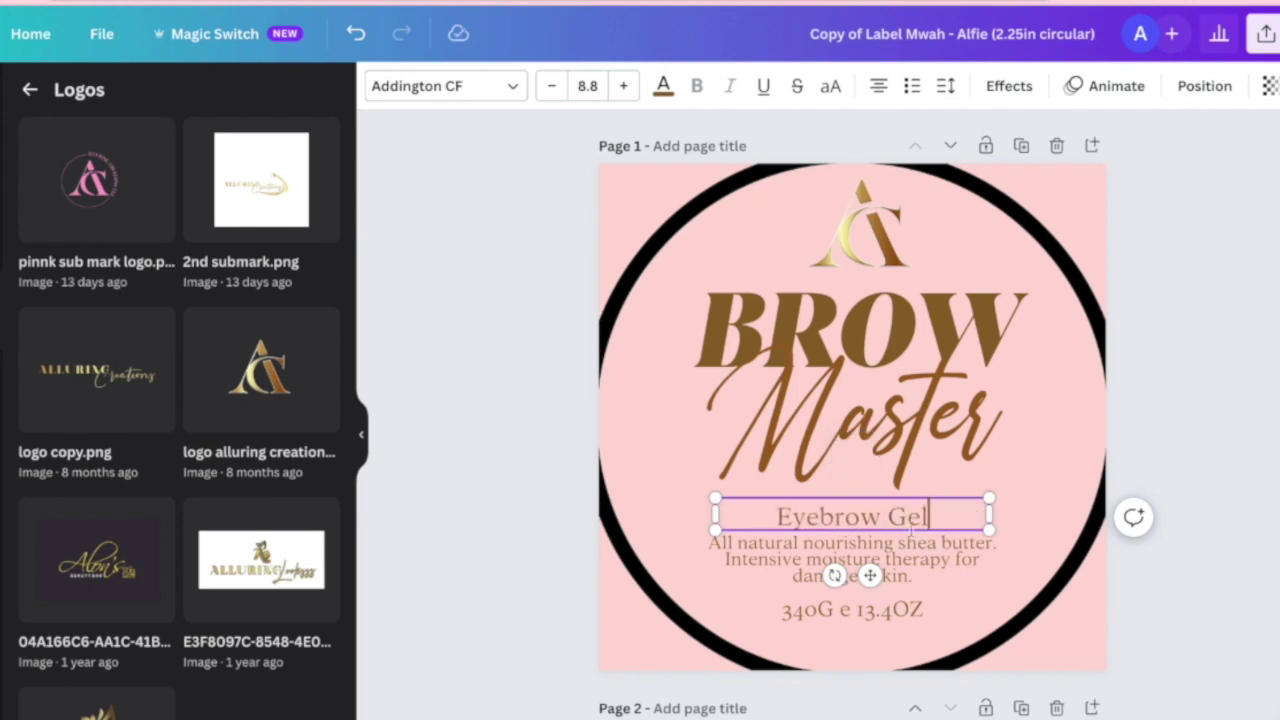
key("Escape")
left_click_drag(875, 515, 873, 514)
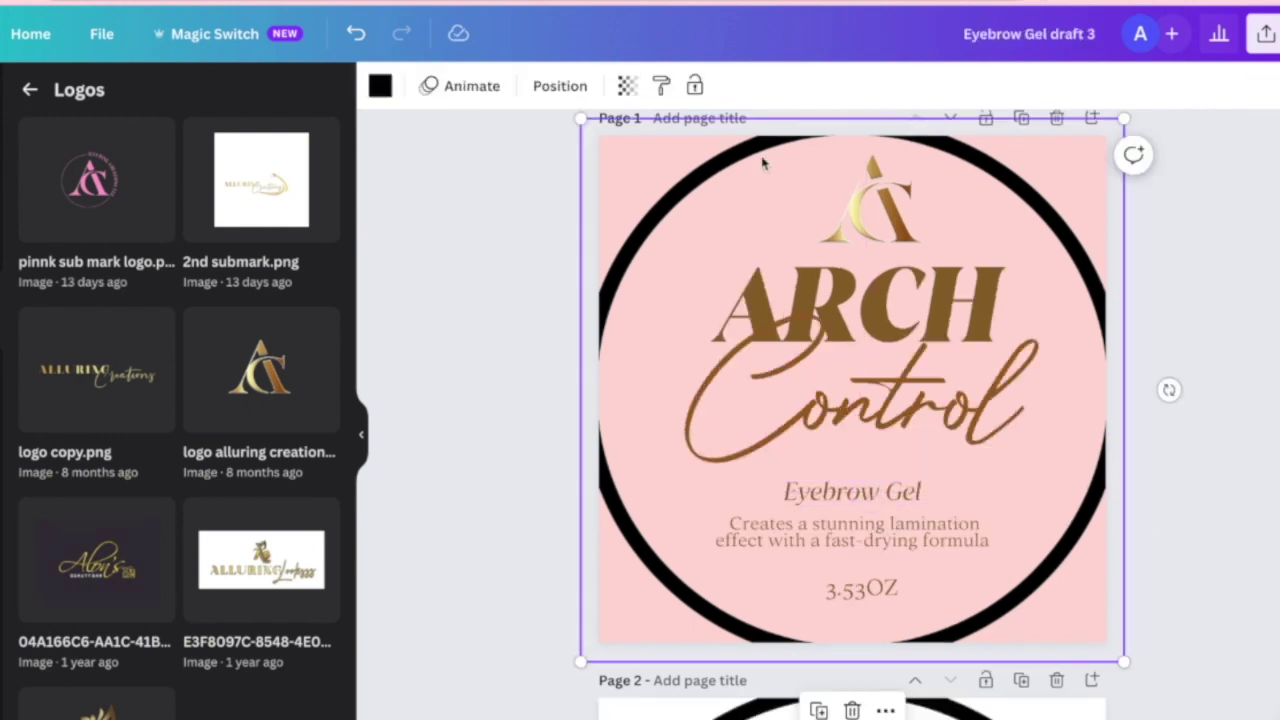
Delete the black circular frame from page 1 of the "ARCH Control" label
key("Delete")
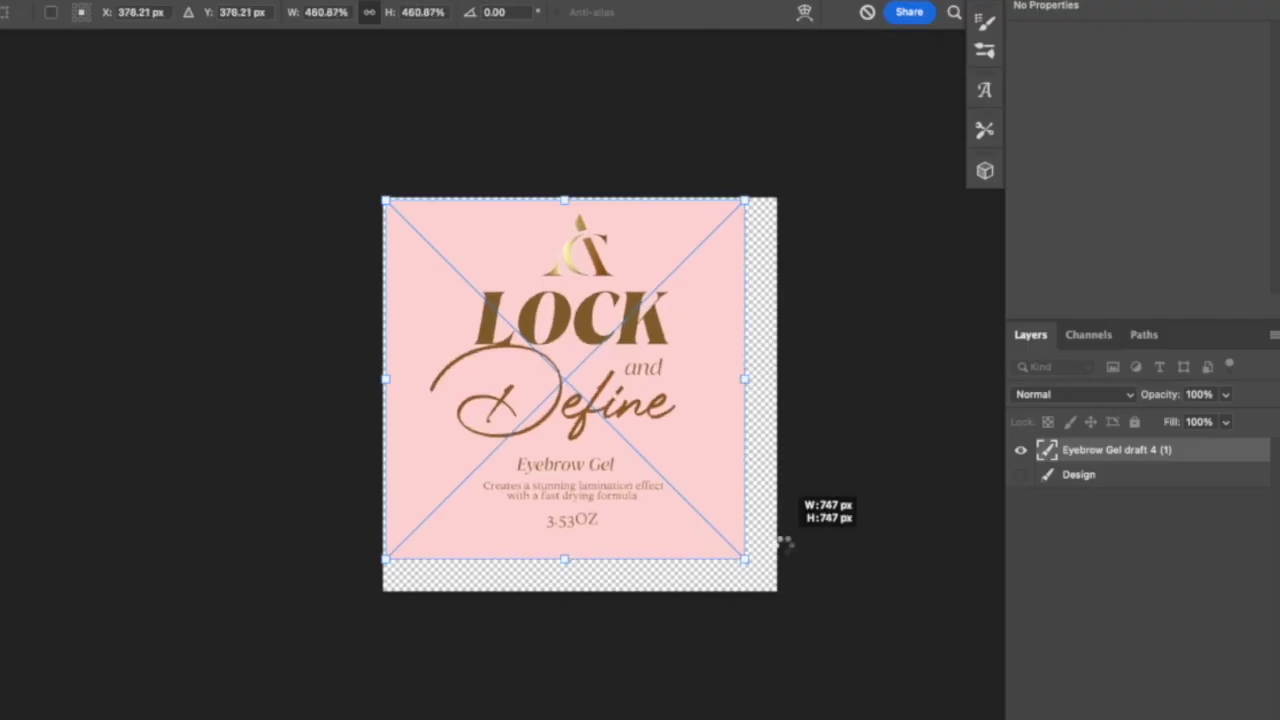
Scale the Eyebrow Gel draft 4 (1) design to about 812 px to cover the canvas, and save and close Place Your Design Here.psb
left_click_drag(786, 543, 803, 577)
left_click_drag(378, 197, 375, 193)
left_click(664, 642)
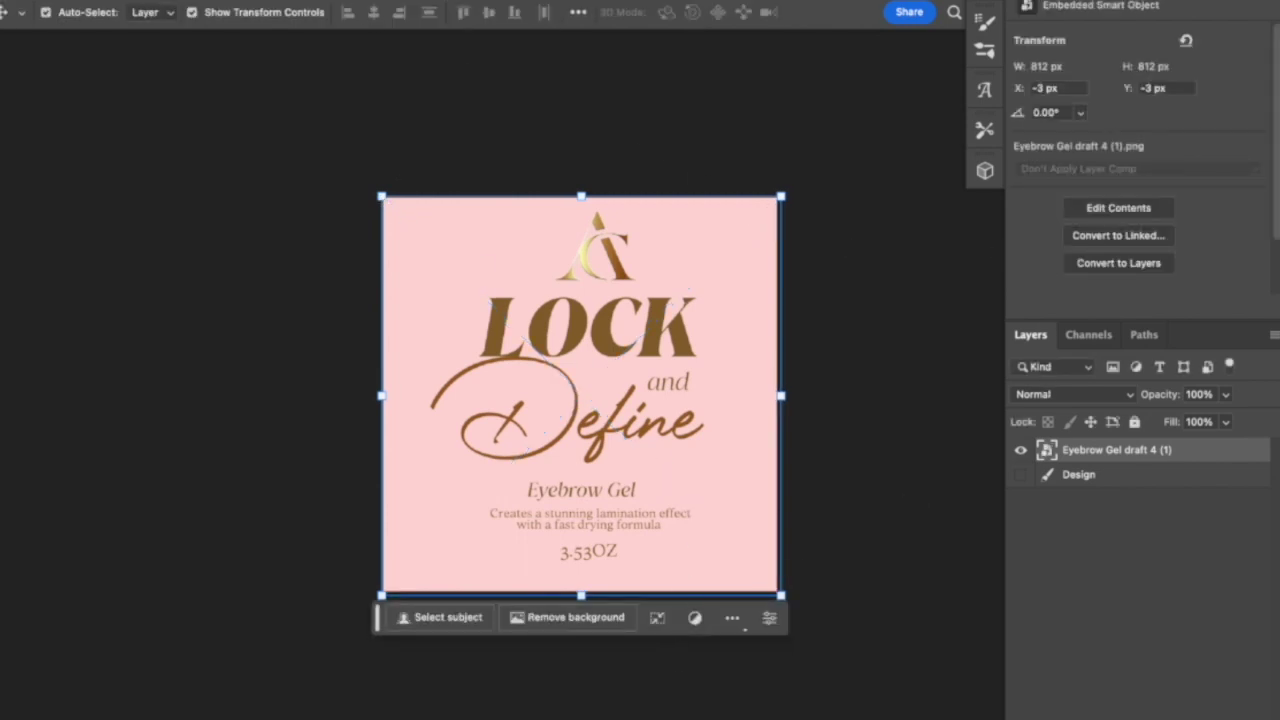
key("super+w")
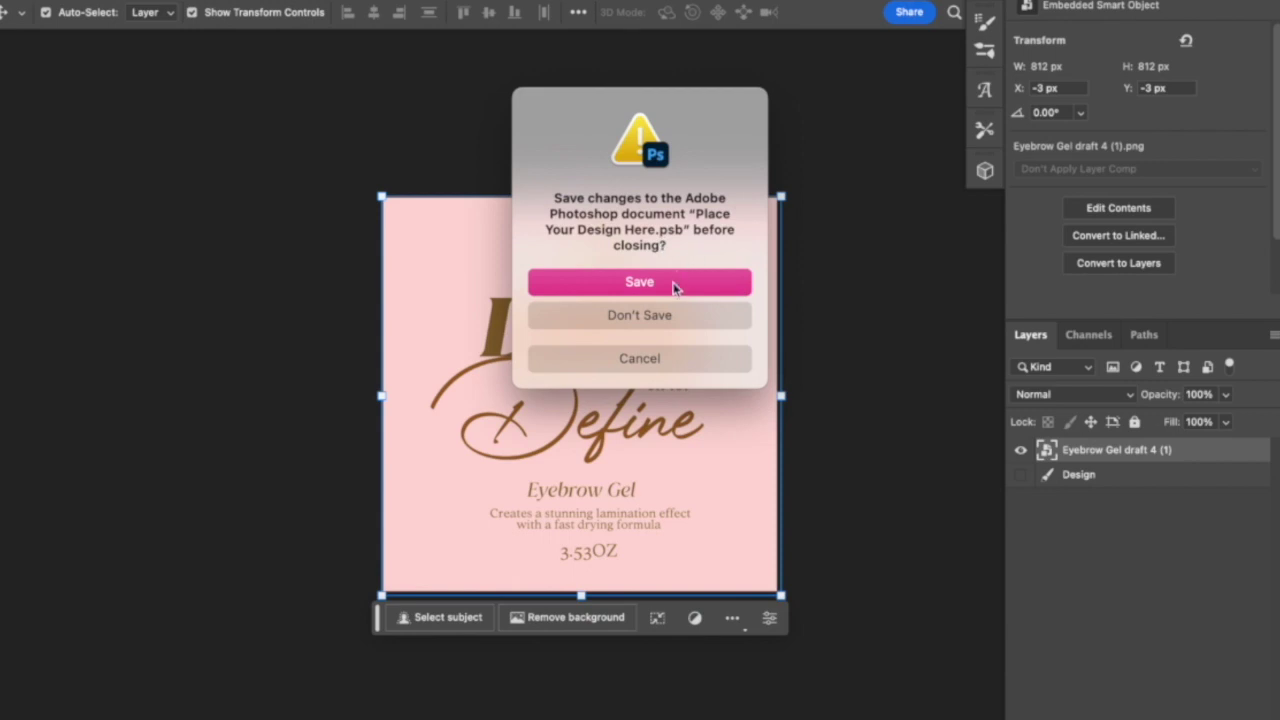
left_click(677, 283)
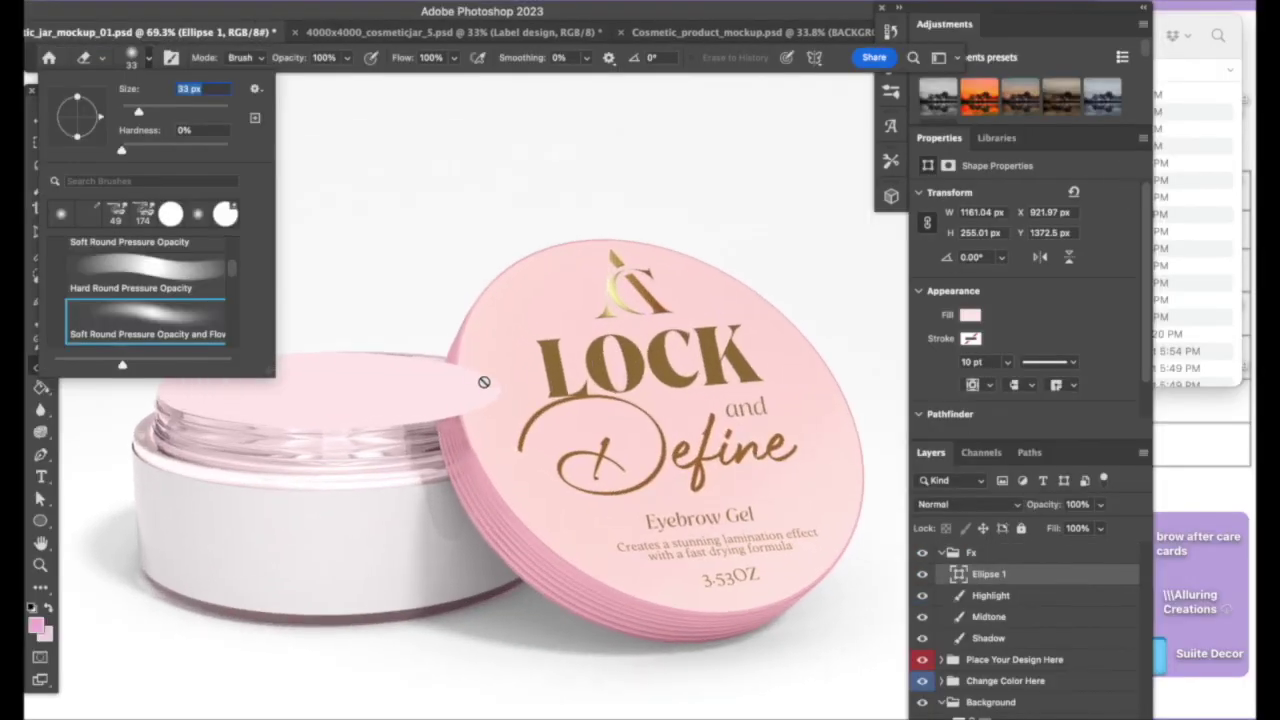
Rasterize the Ellipse 1 shape and erase the part of it that overlaps the leaning lid
left_click(481, 377)
left_click(481, 377)
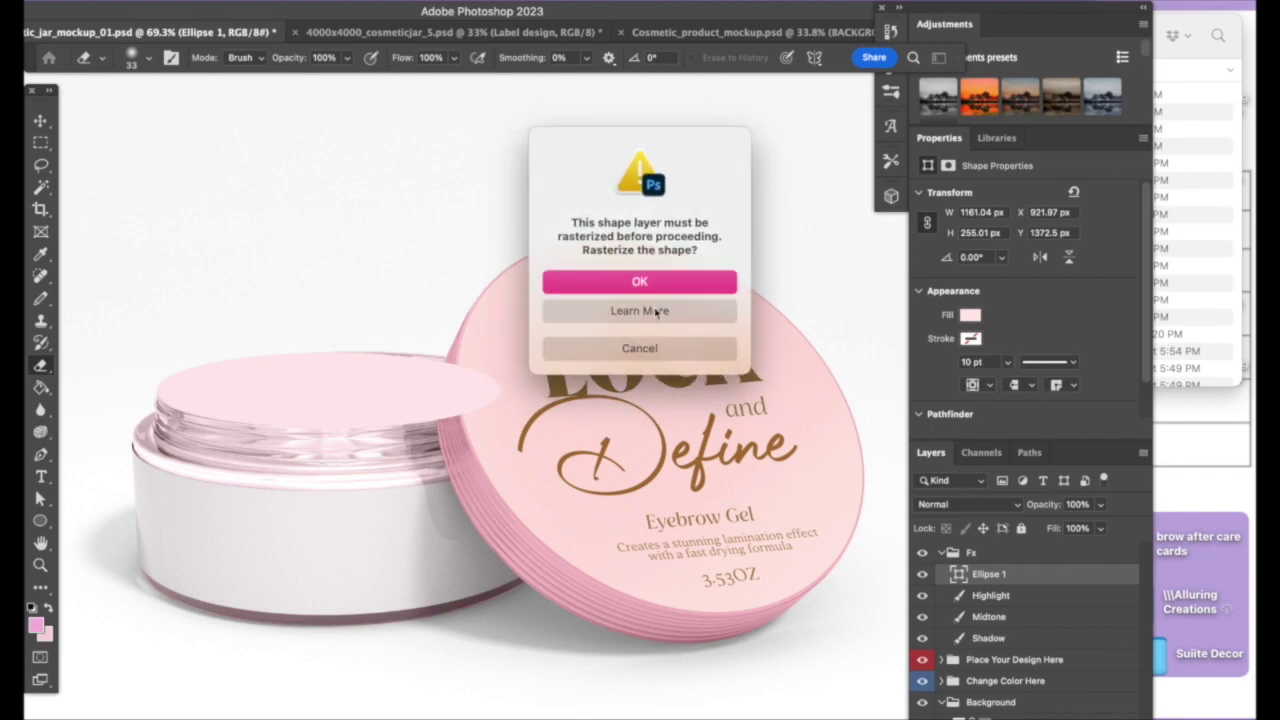
left_click(664, 279)
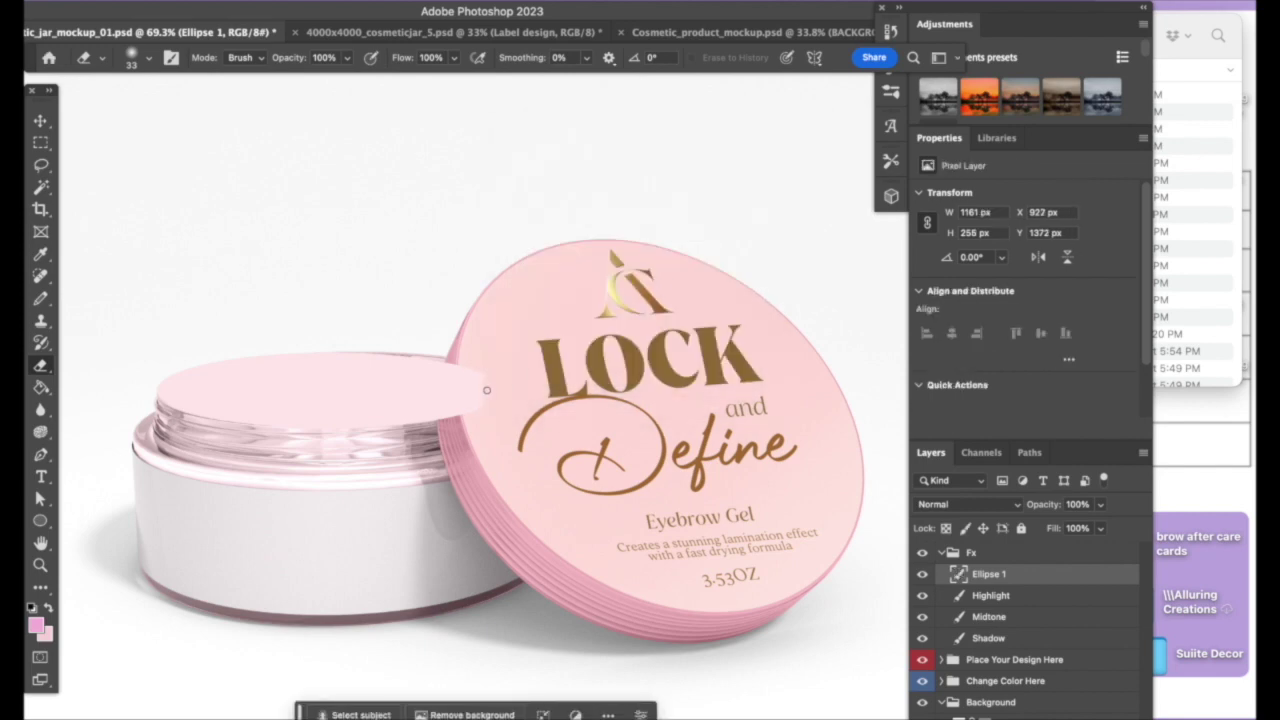
left_click_drag(450, 358, 453, 402)
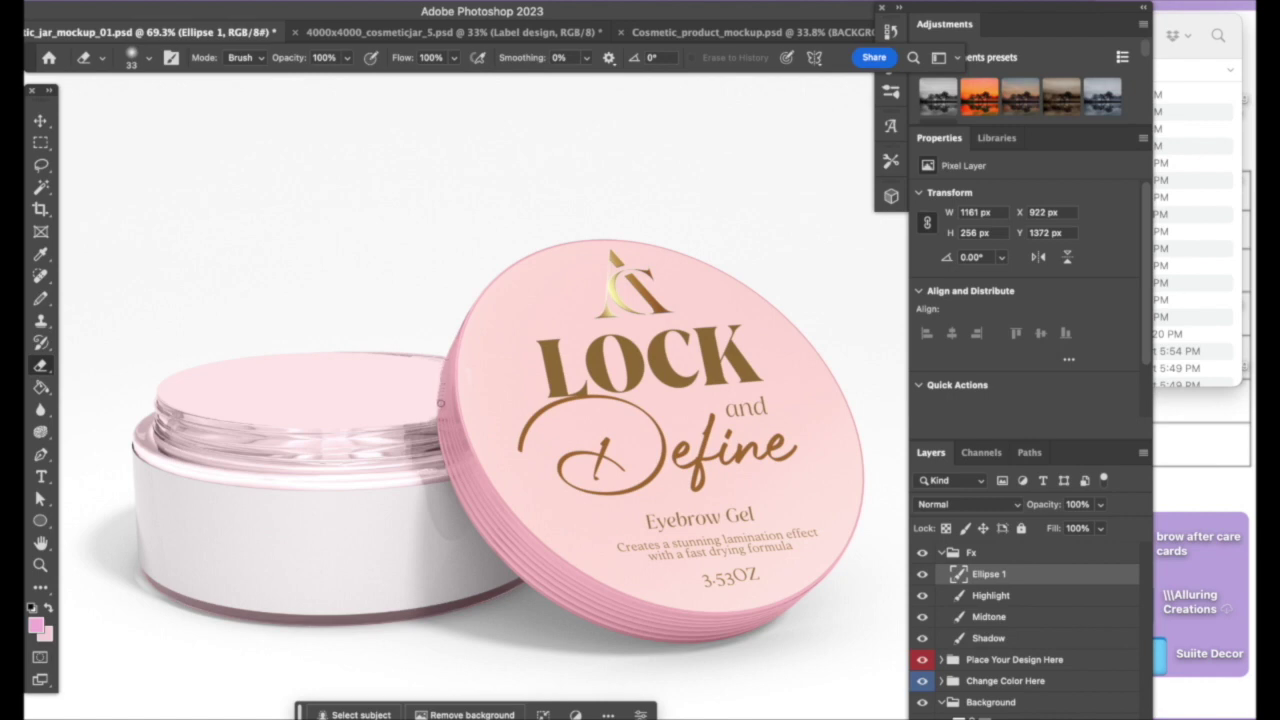
In Capa 4.psb, hide the placeholder artwork and black color fill, and move the eyebrow gel design directly above Capa 4 as a clipped layer
double_click(962, 573)
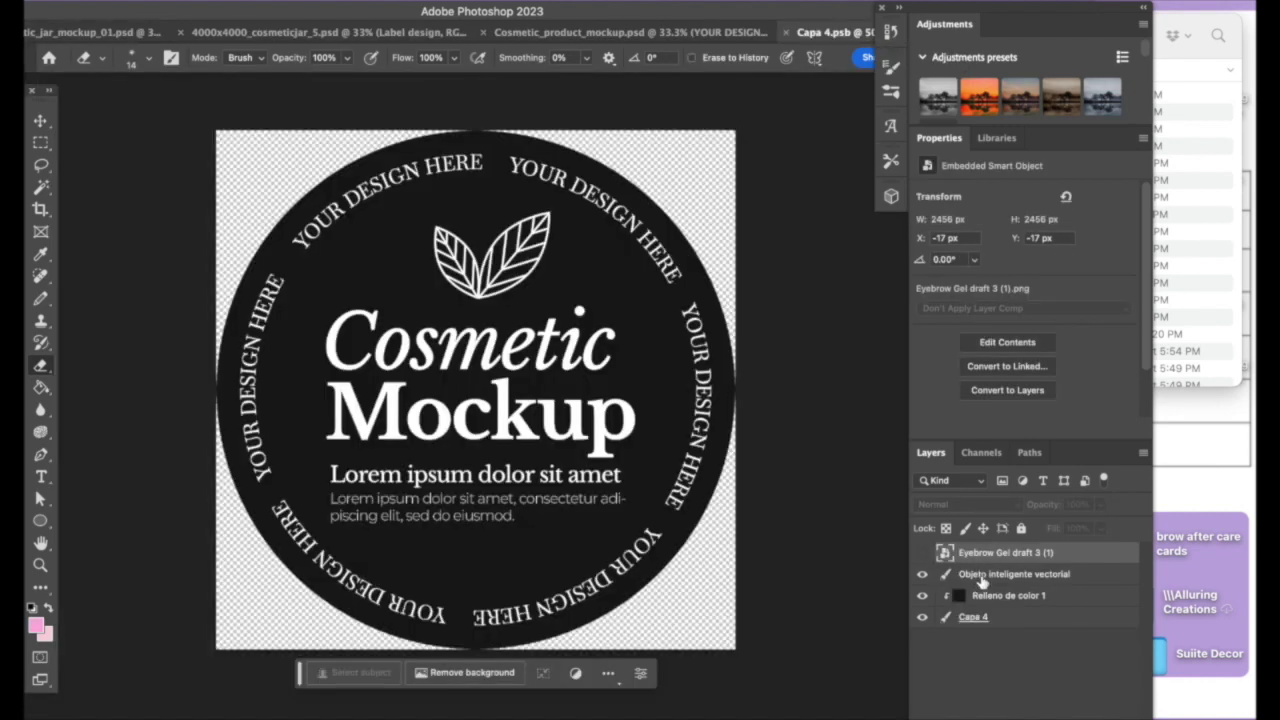
left_click(982, 577)
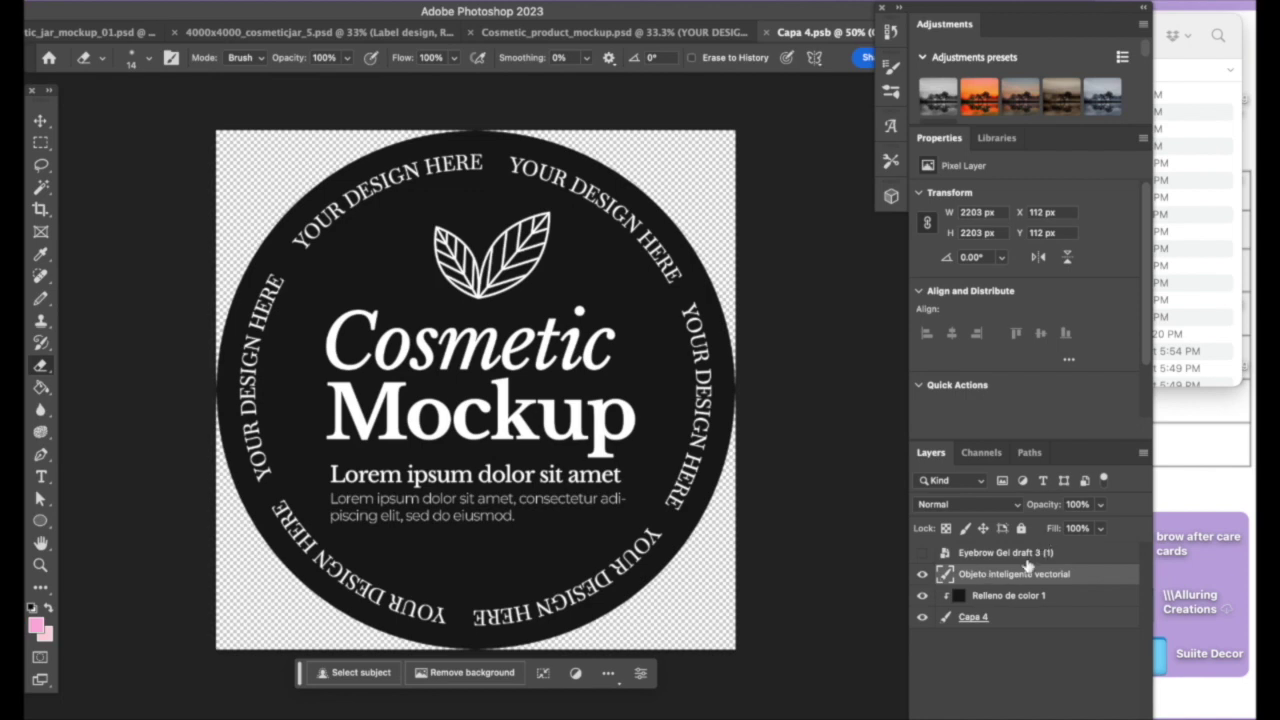
left_click(921, 576)
left_click_drag(993, 556, 963, 600)
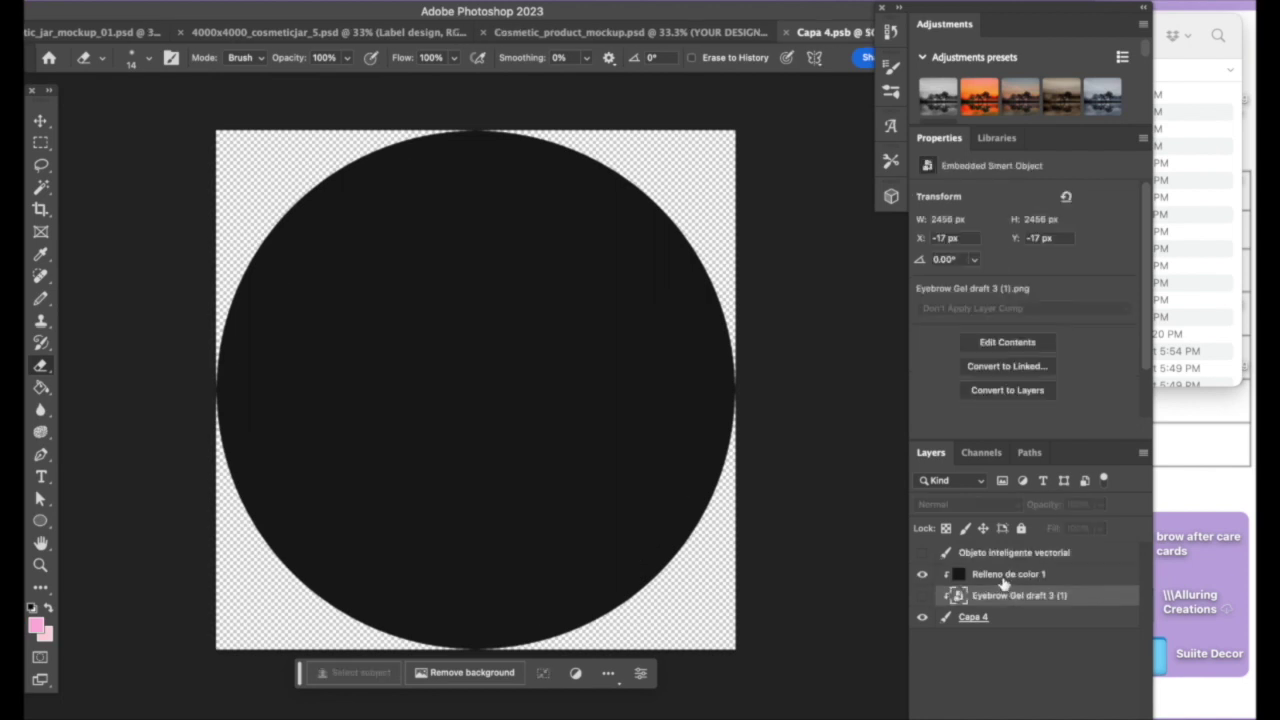
left_click(963, 578)
left_click(920, 576)
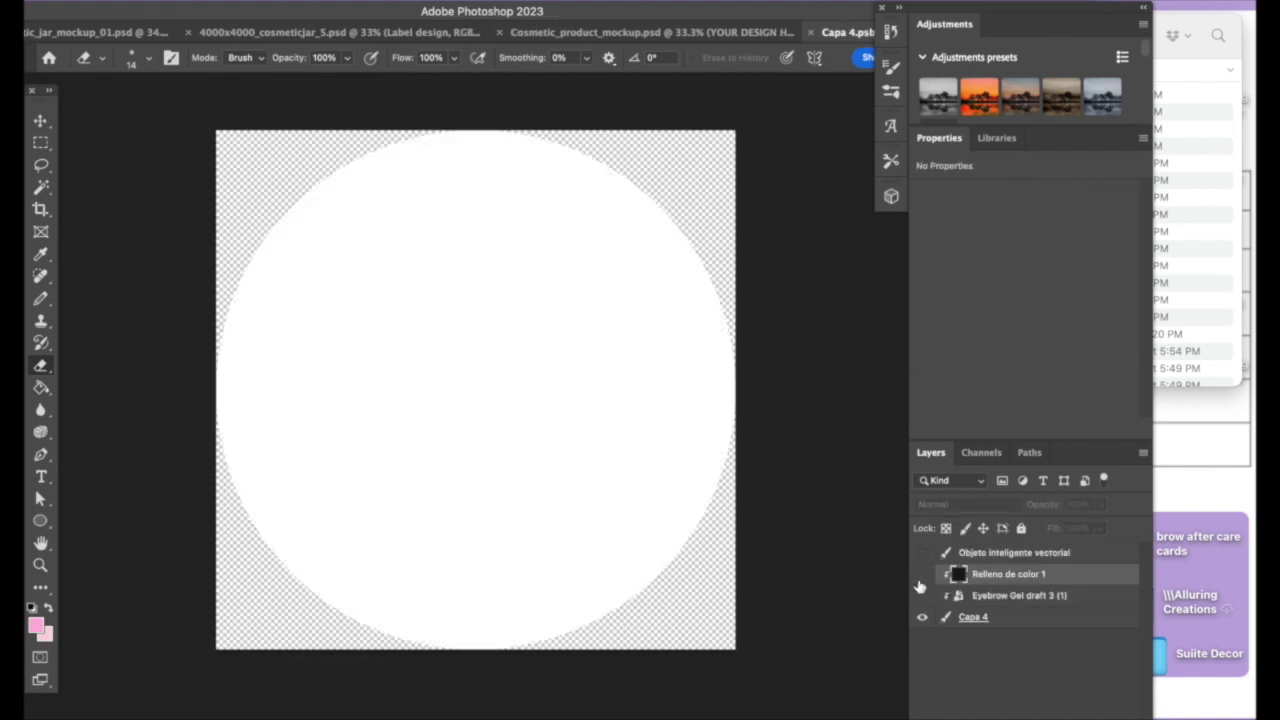
Show the clipped "BROW Master" design, fit it over the white circle, and save and close Capa 4.psb
left_click(985, 598)
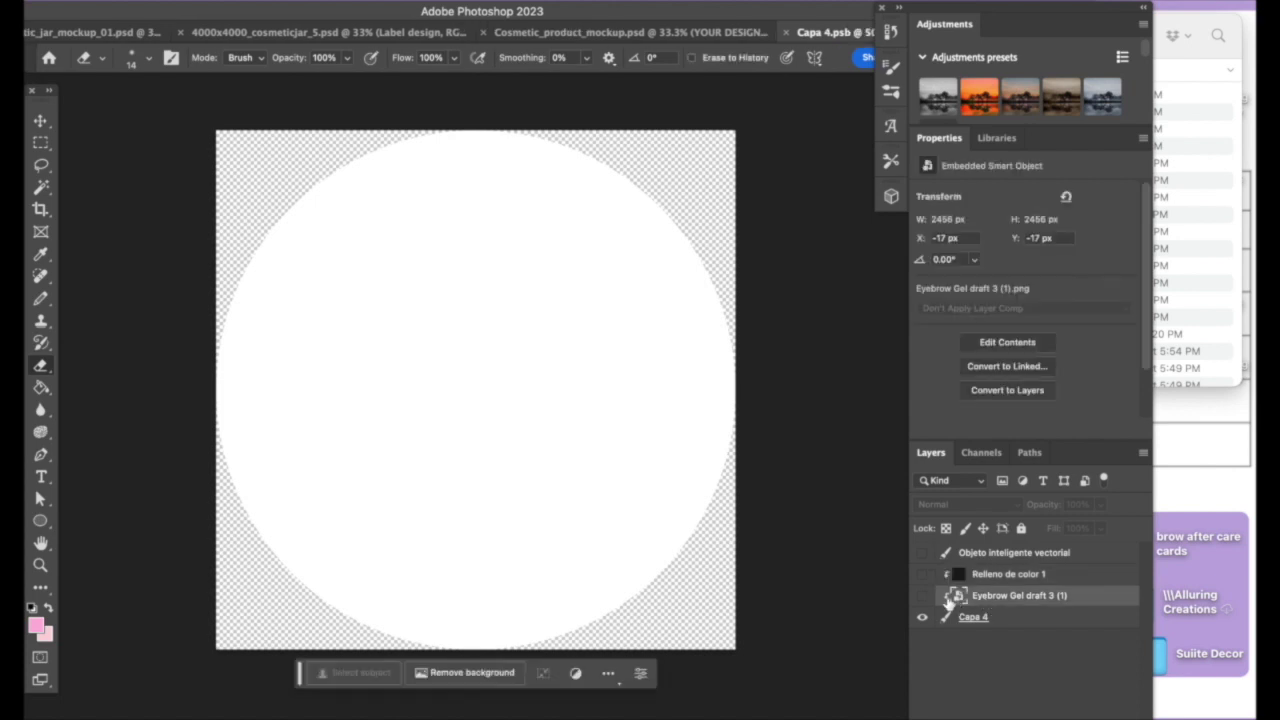
left_click(922, 595)
key("ctrl+t")
left_click_drag(286, 194, 252, 167)
left_click_drag(543, 473, 797, 640)
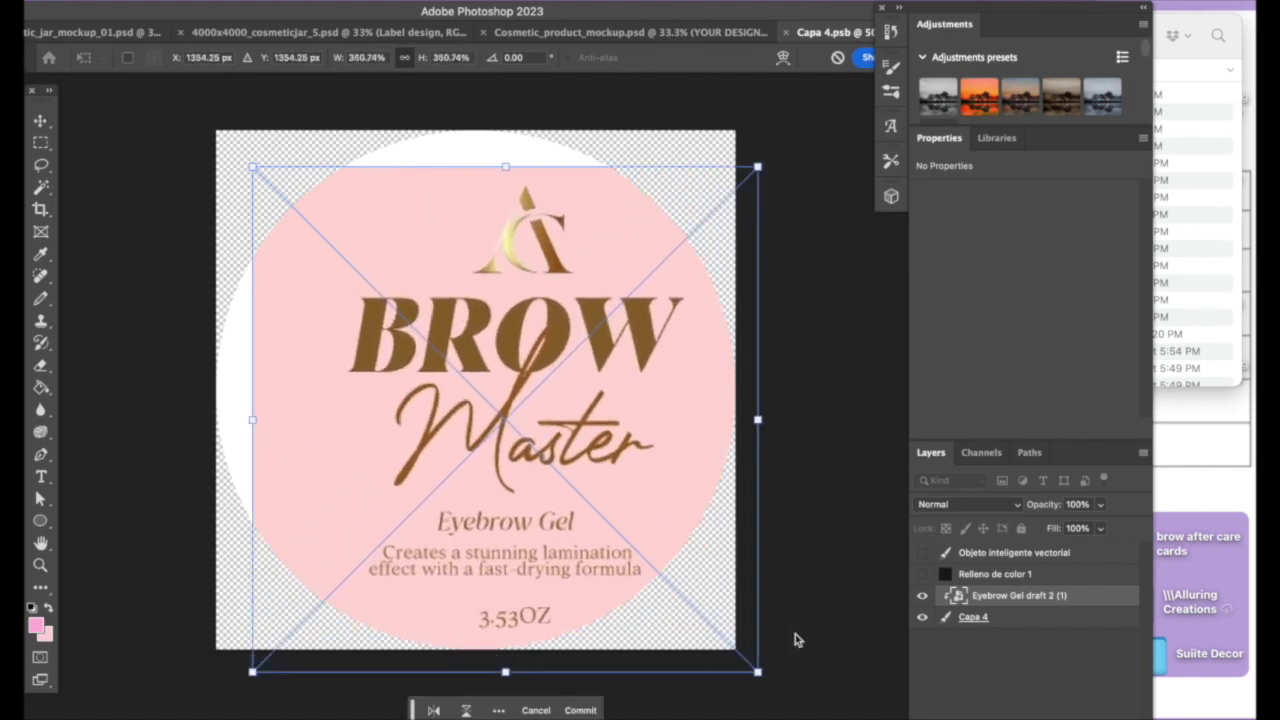
left_click_drag(510, 404, 473, 369)
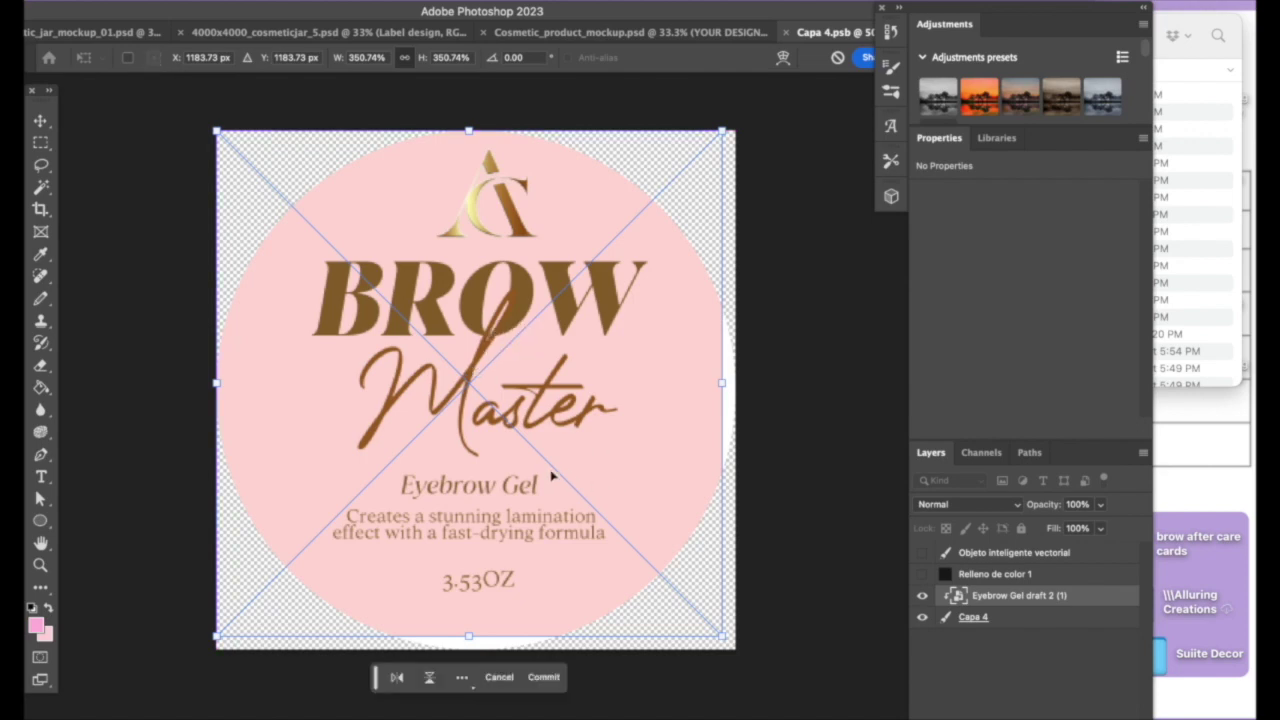
left_click(543, 677)
key("ctrl+s")
key("ctrl+w")
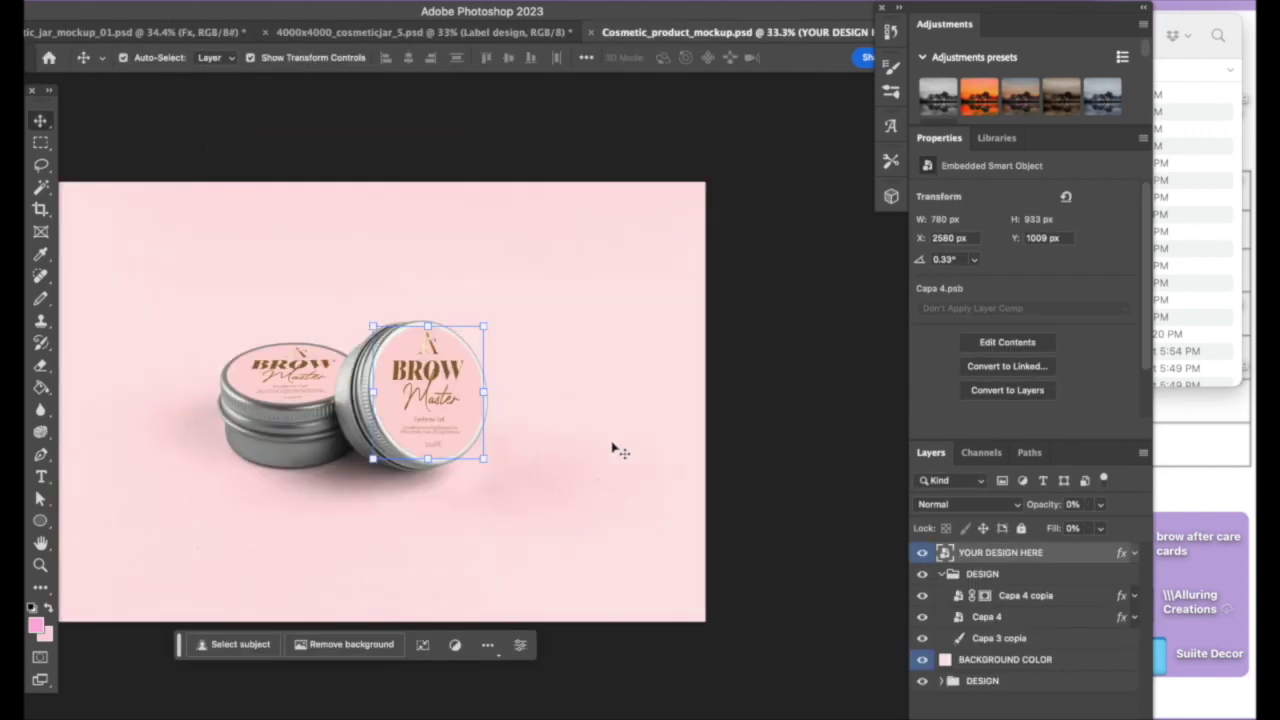
Add the caption "Eyebrow Gel Label Mock Up" to the tin mockup in bold 36 pt Abril Text
left_click(690, 514)
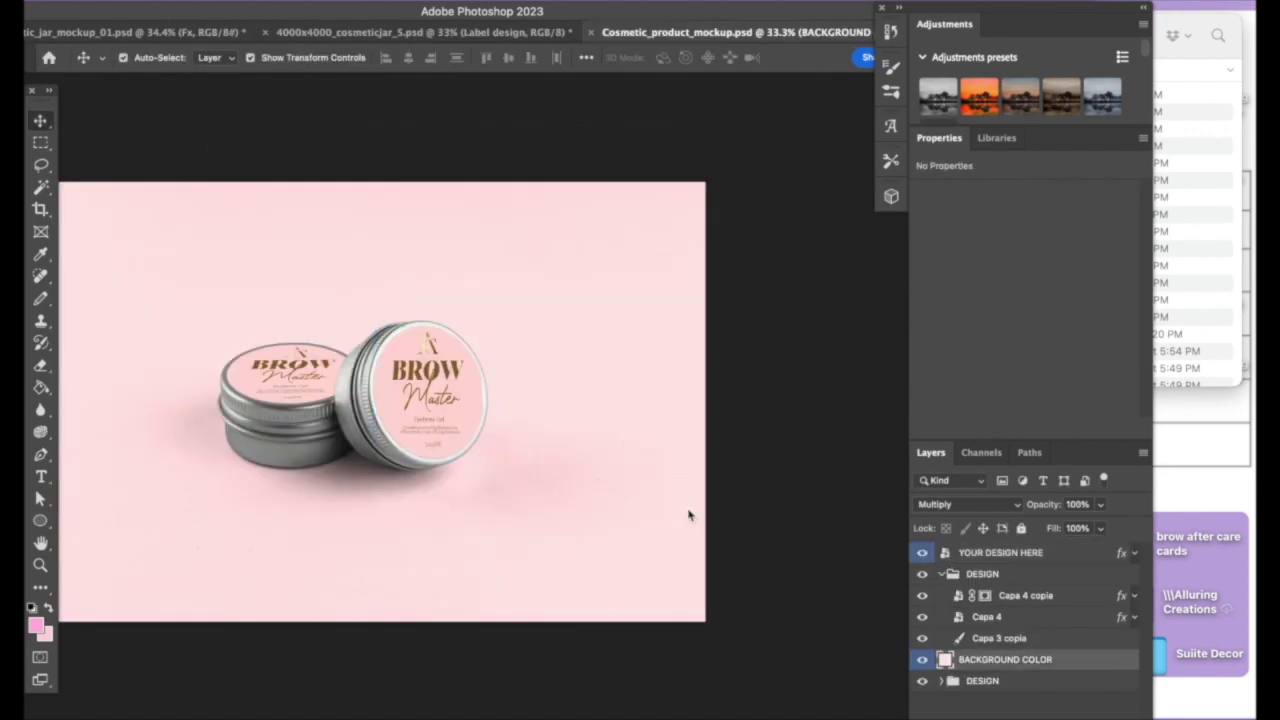
scroll(688, 515, "up", 5)
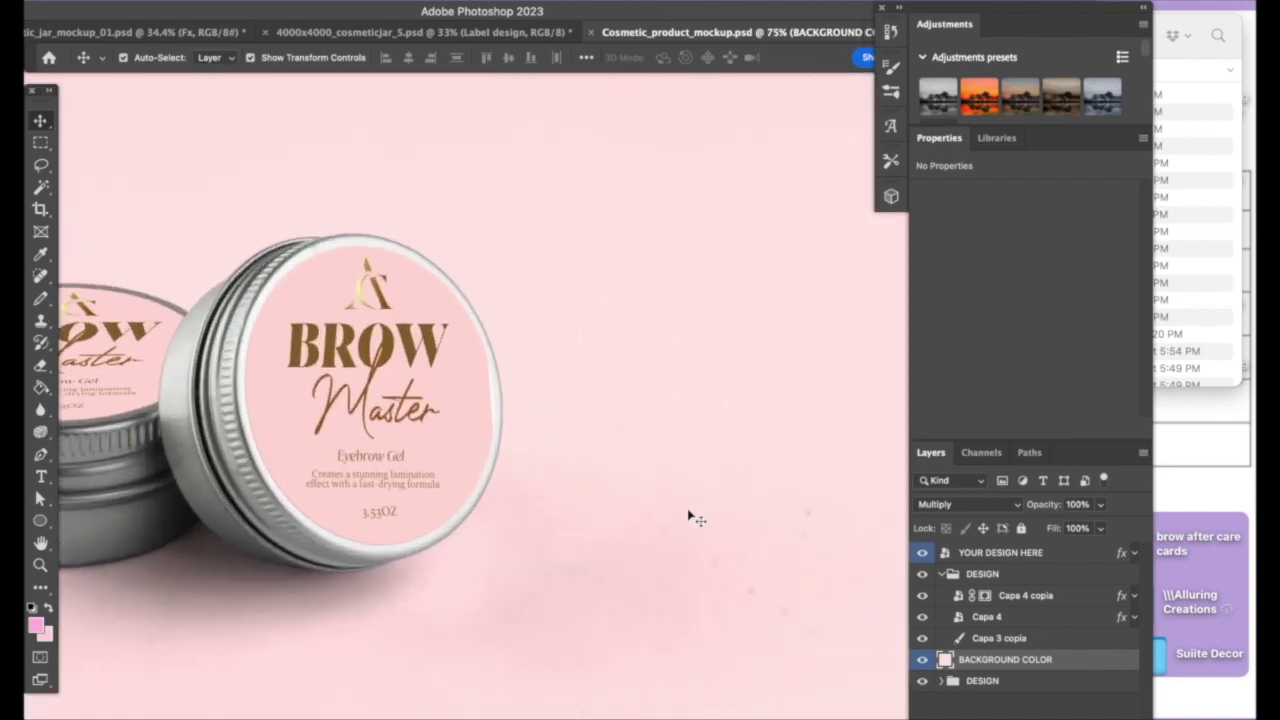
scroll(688, 520, "down", 3)
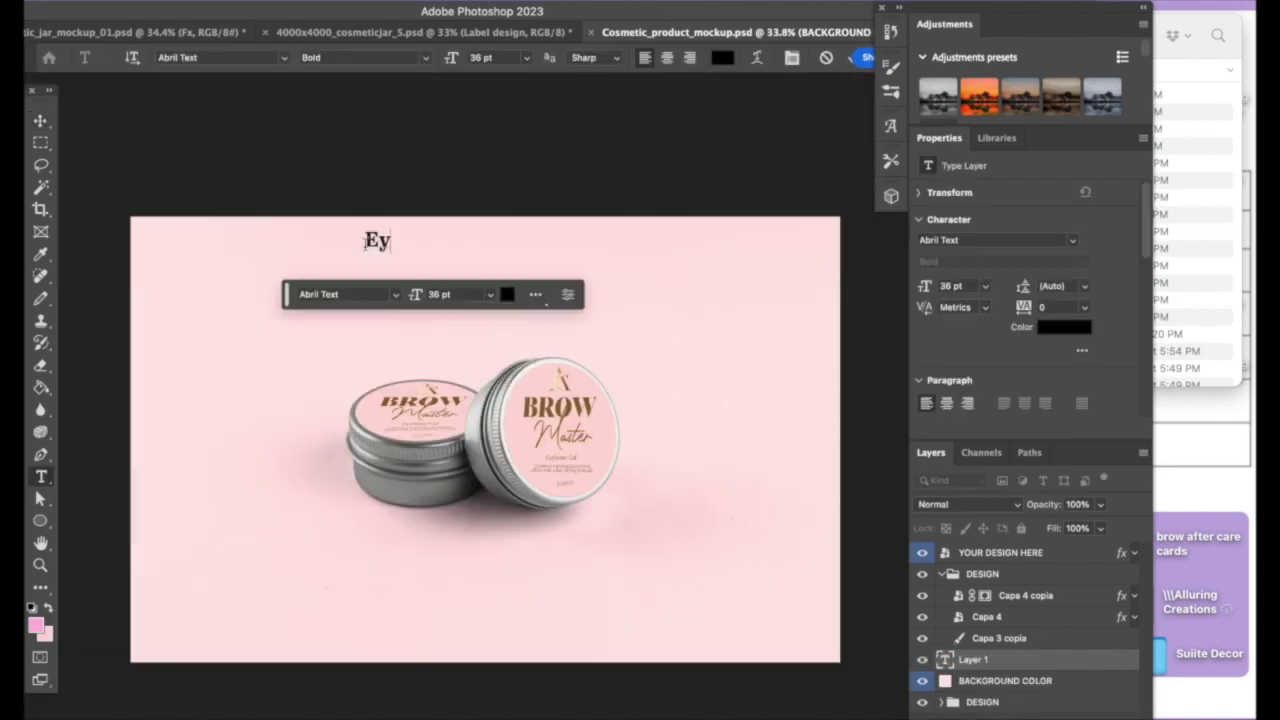
type("y")
key("BackSpace")
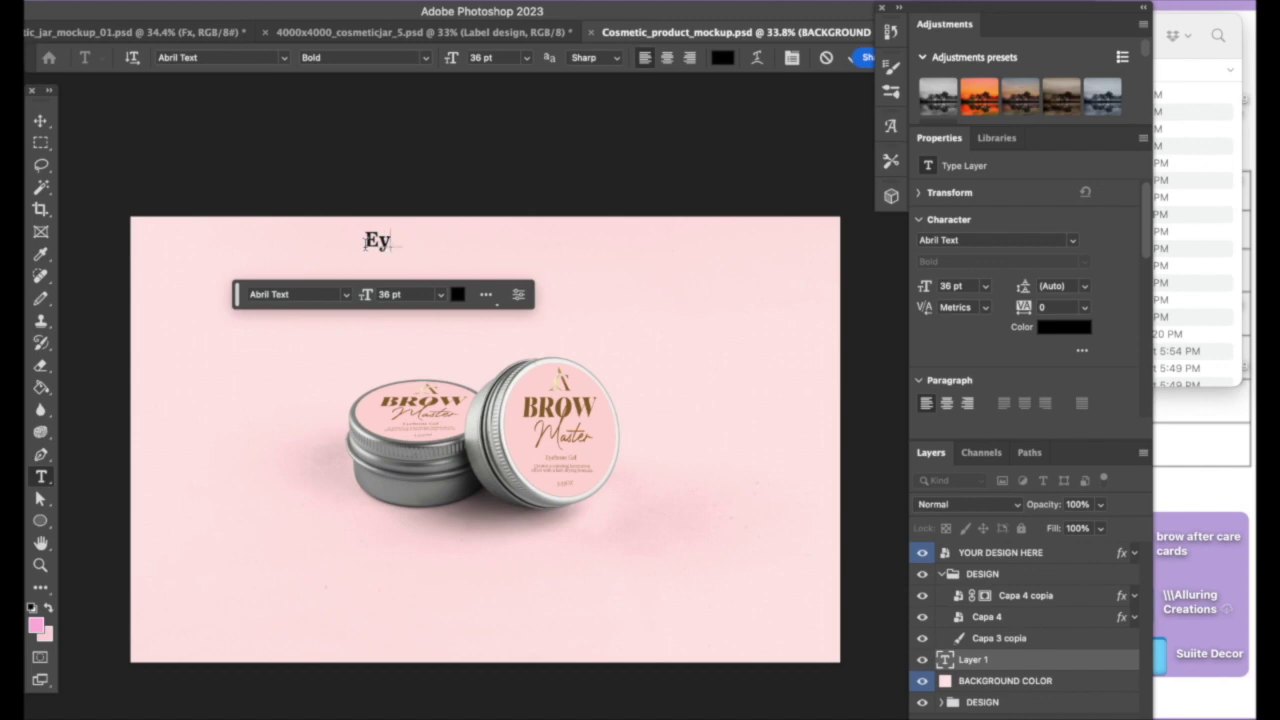
type("ebrow GGe")
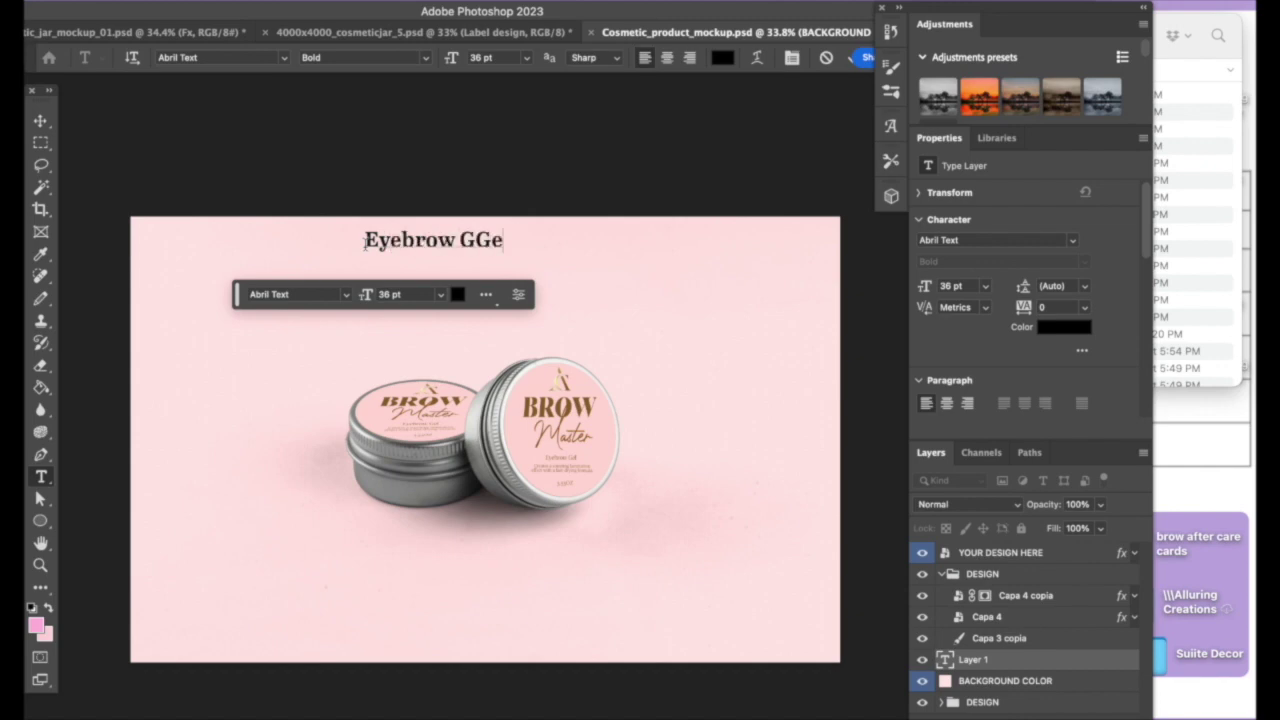
key("BackSpace")
type("el Mock p")
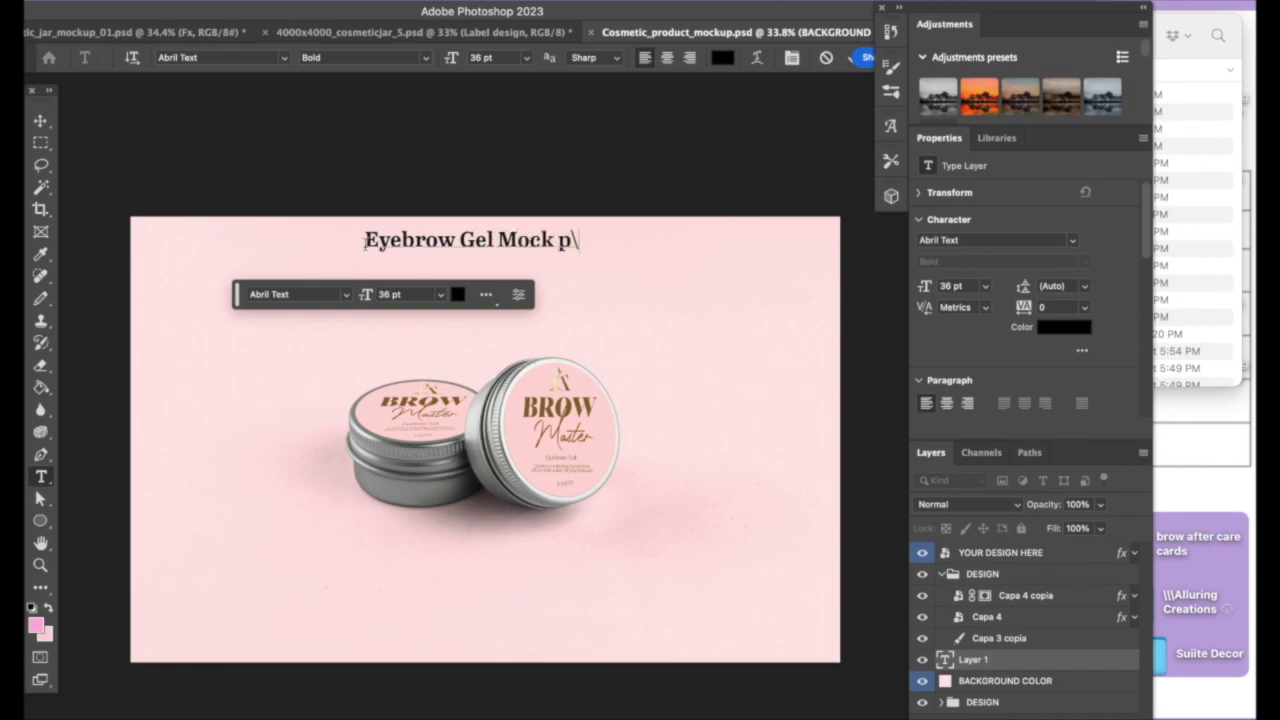
key("BackSpace")
key("BackSpace")
key("BackSpace")
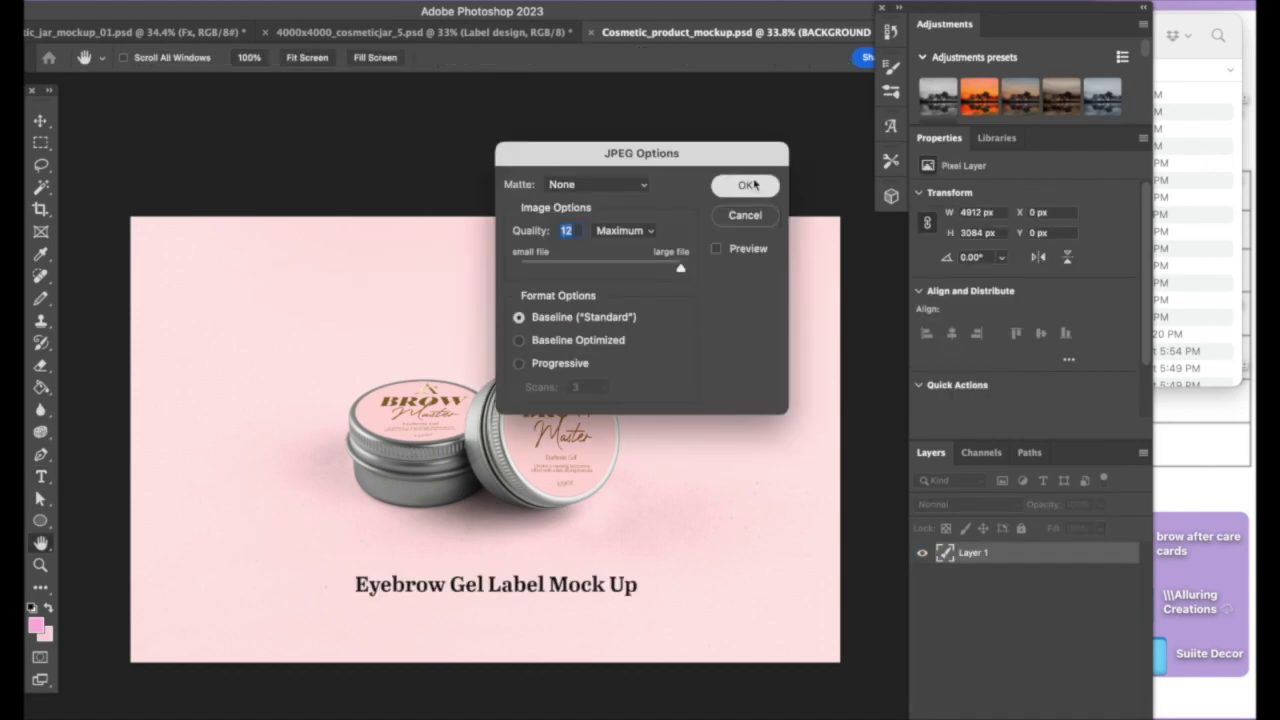
Save the tin mockup as a baseline standard JPEG at quality 12 and switch to 4000x4000_cosmeticjar_5.psd
left_click(737, 186)
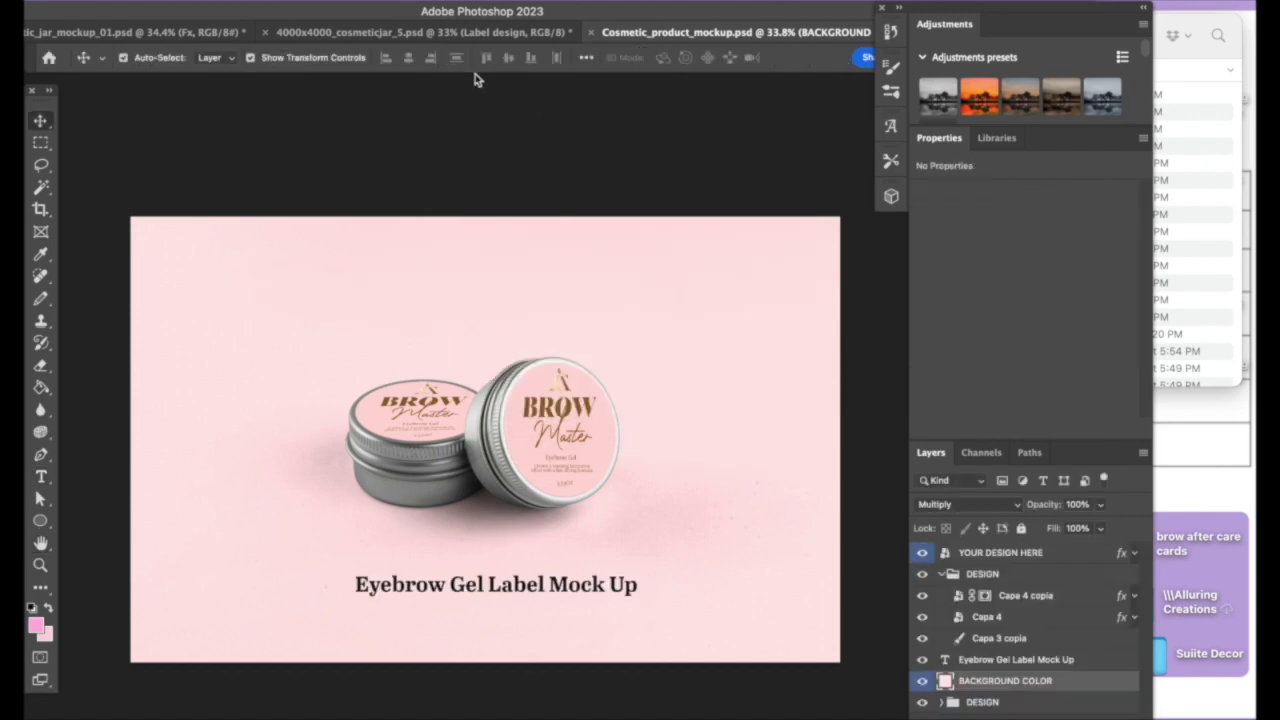
left_click(378, 35)
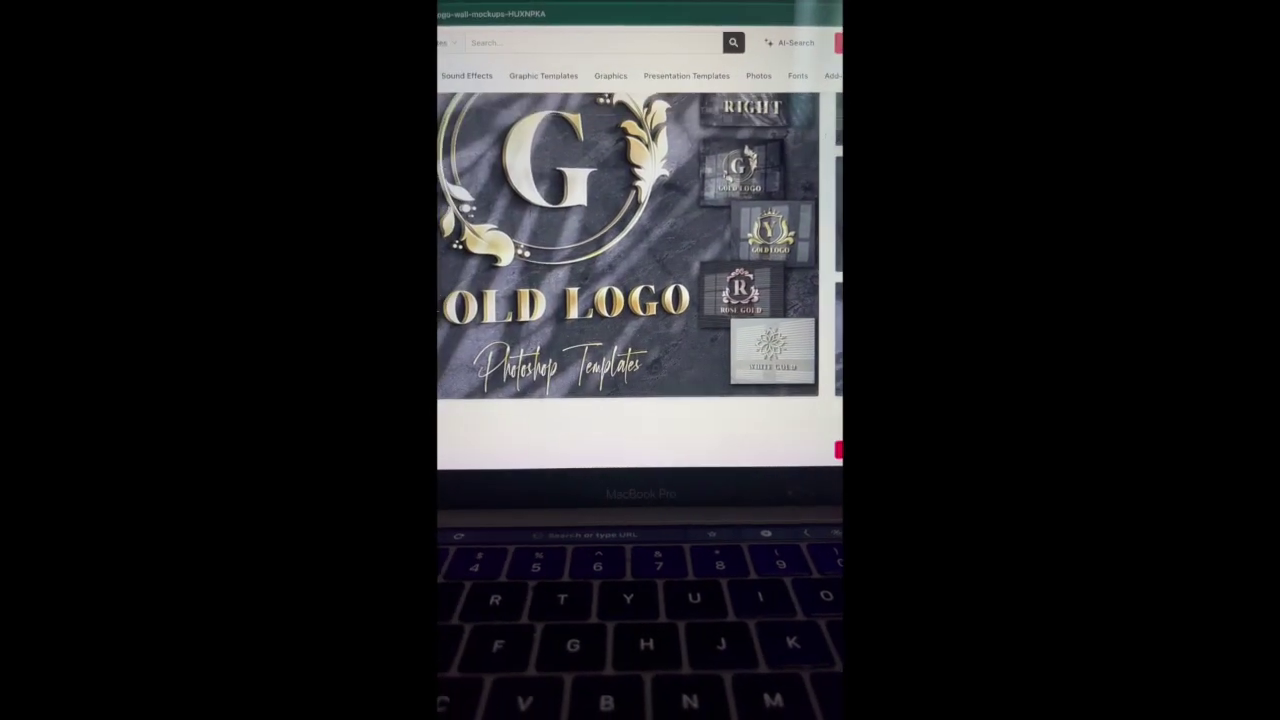
scroll(640, 270, "up", 3)
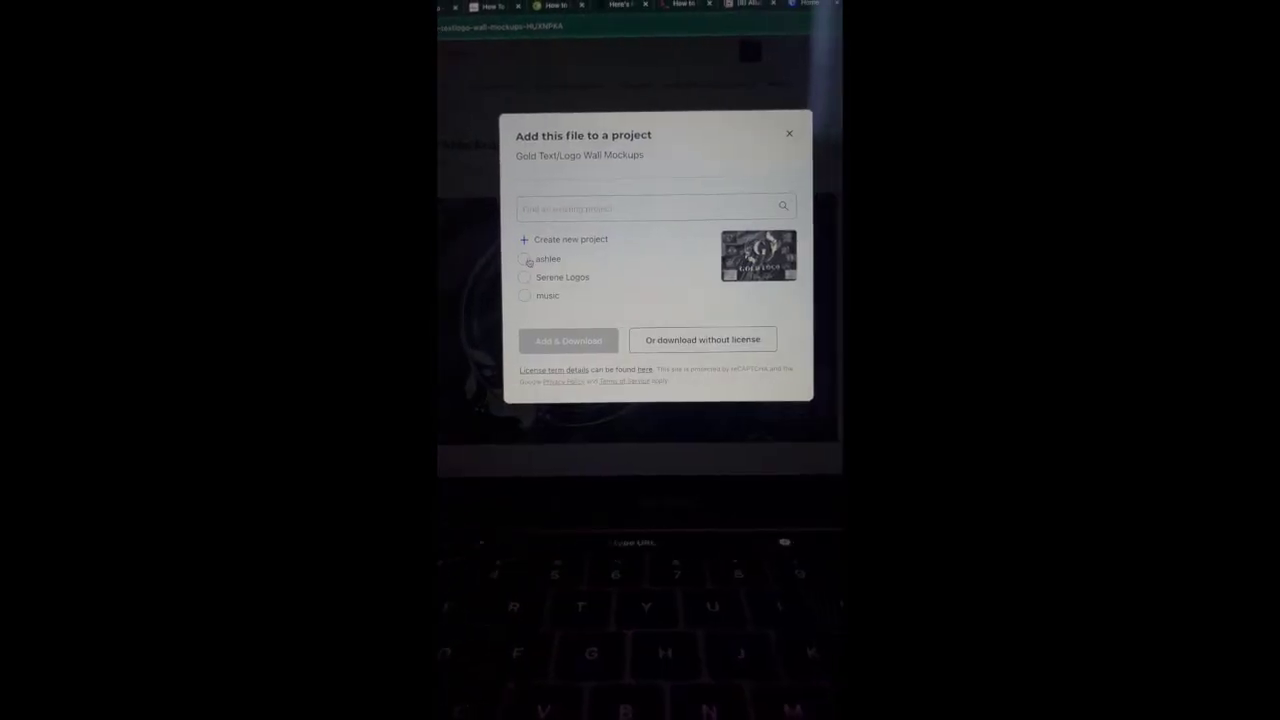
left_click(498, 259)
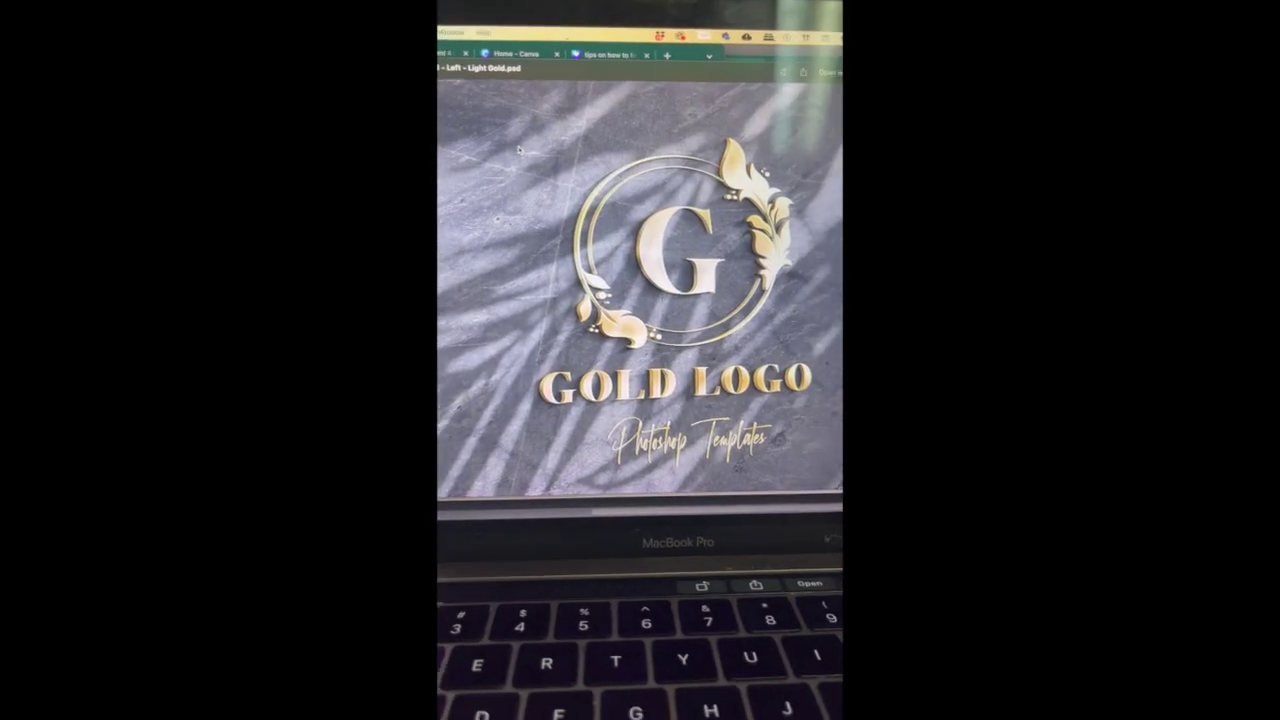
key("Down")
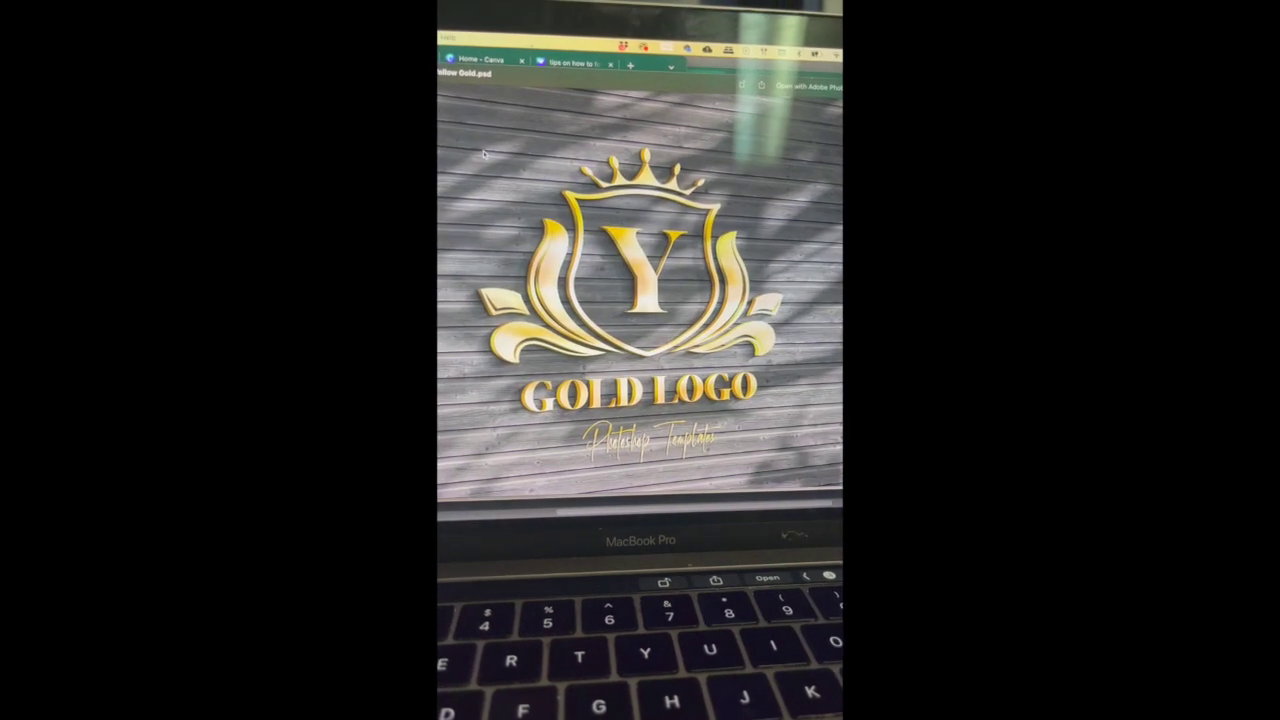
key("Down")
key("Down")
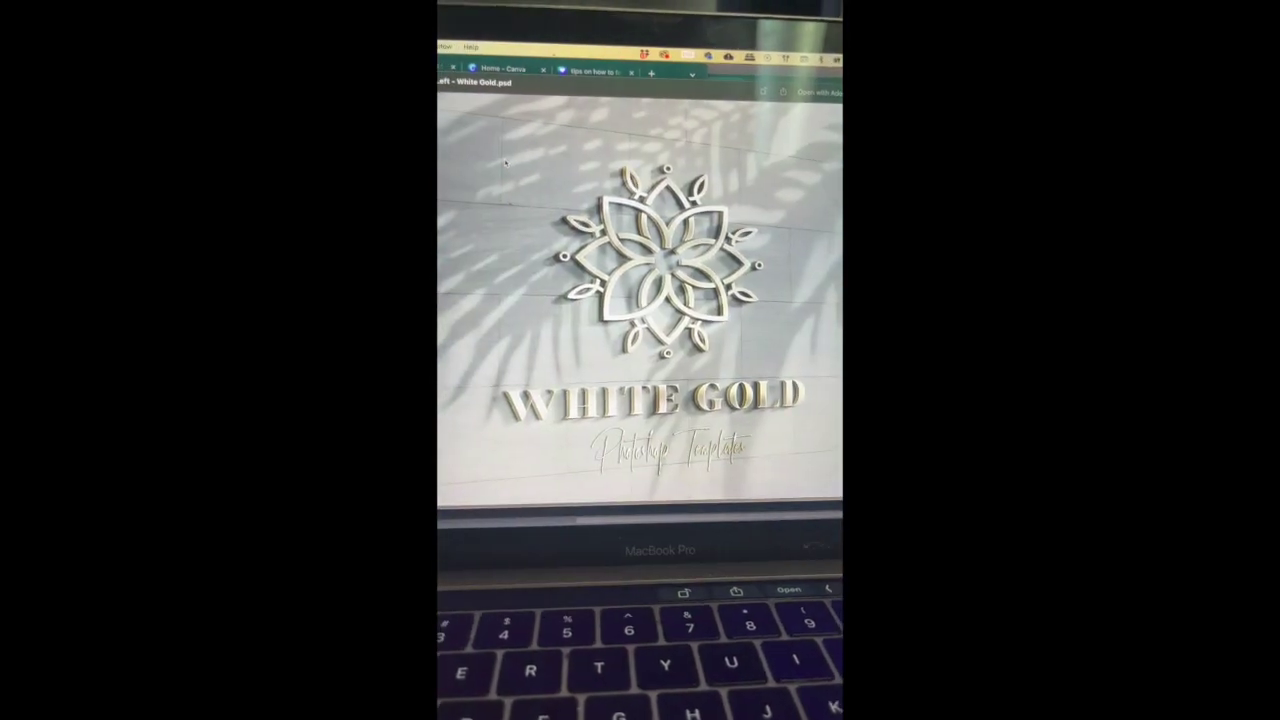
key("Down")
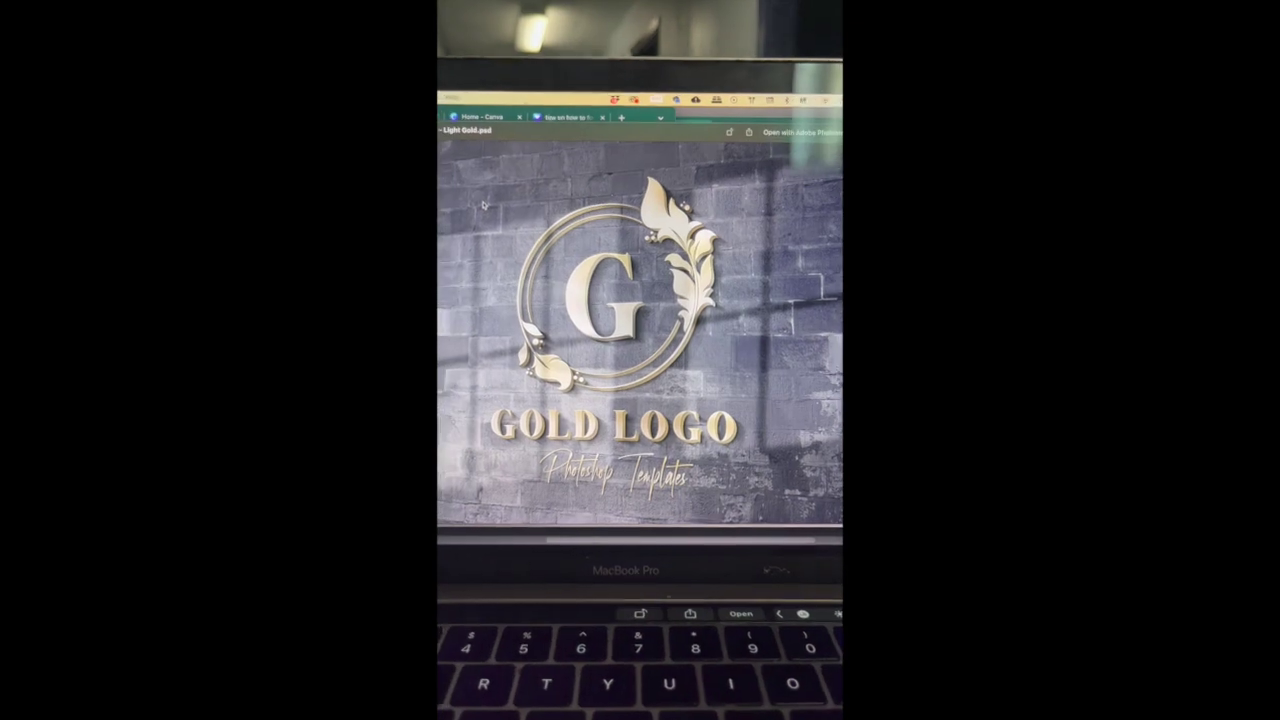
key("Down")
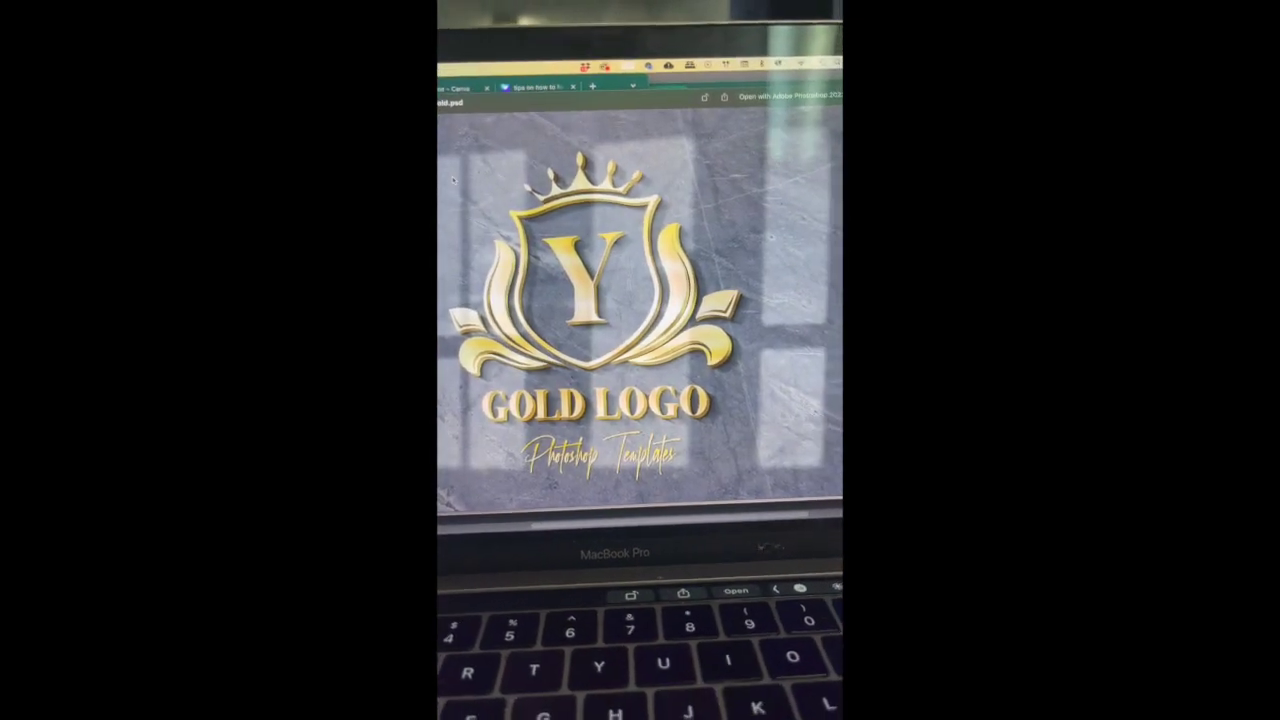
key("Up")
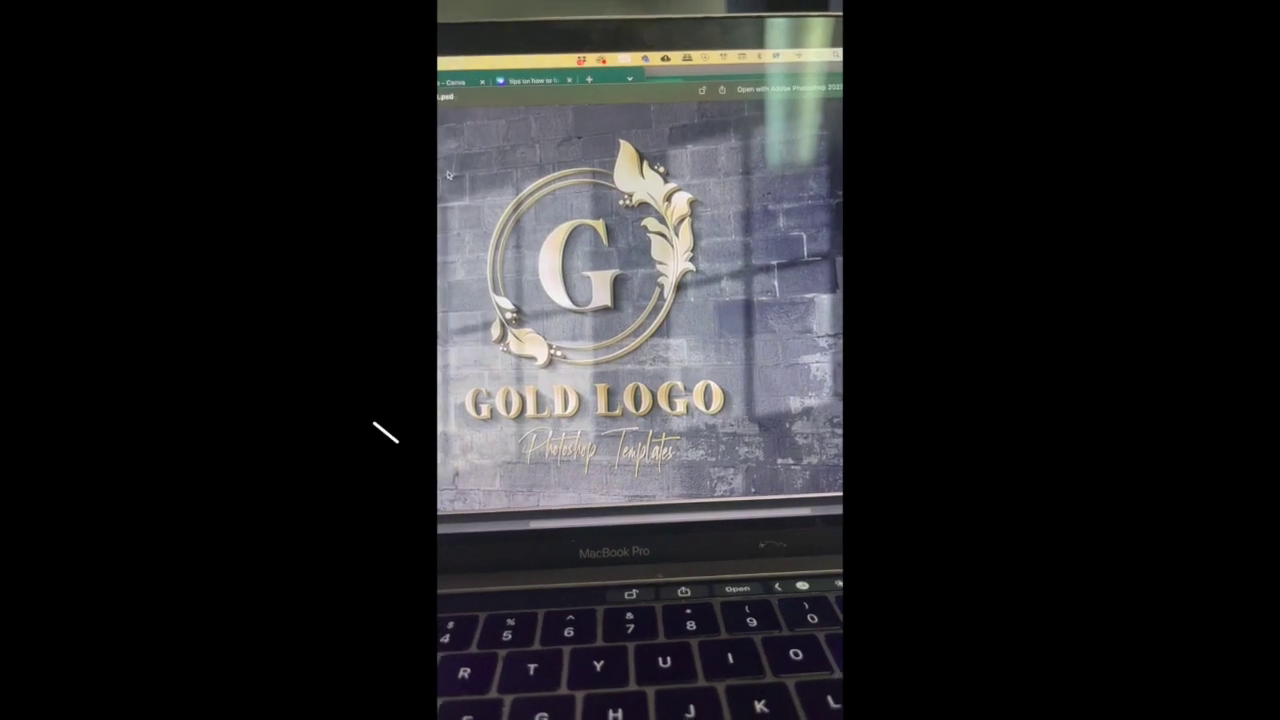
key("Down")
key("Down")
key("Up")
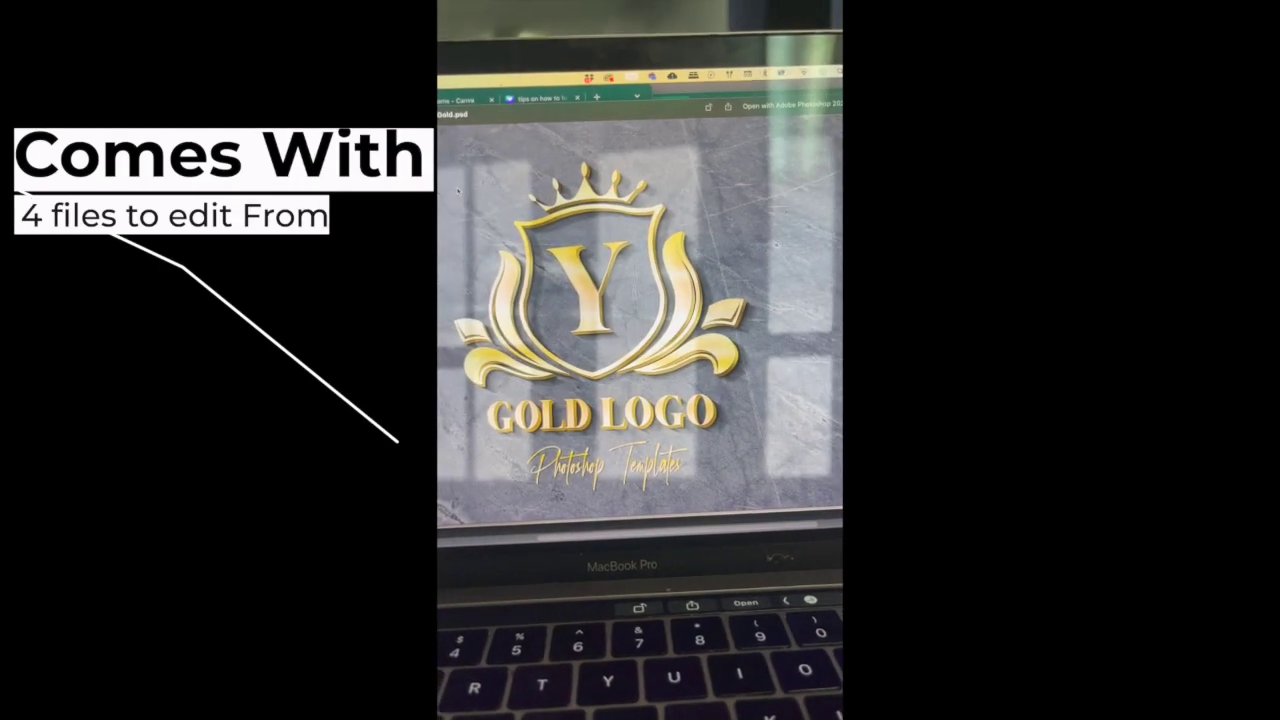